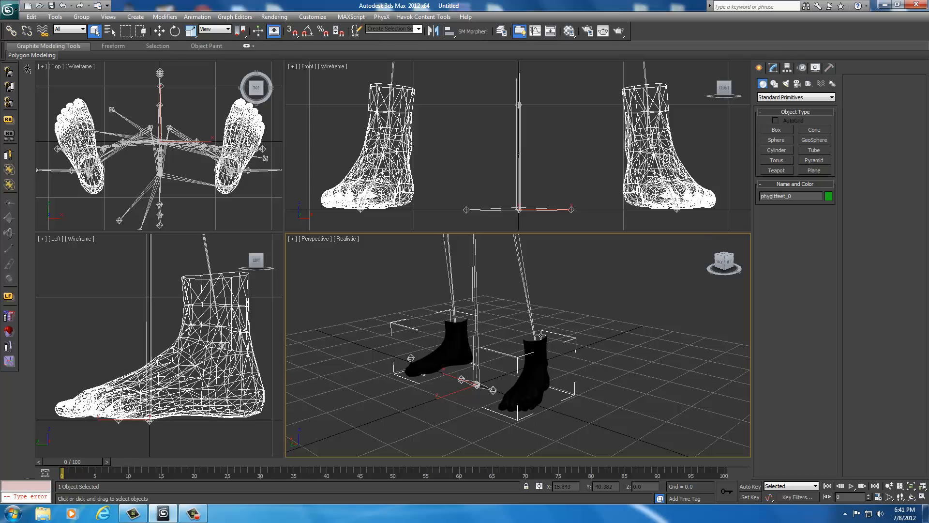
- Examine the feet mesh and the leg bones in the left and perspective views
scroll(539, 336, down, 4)
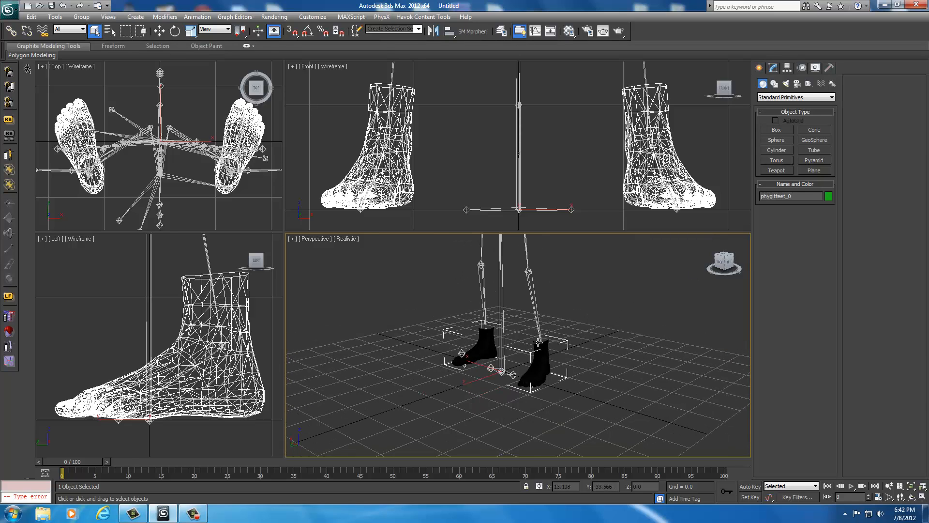
scroll(244, 354, up, 1)
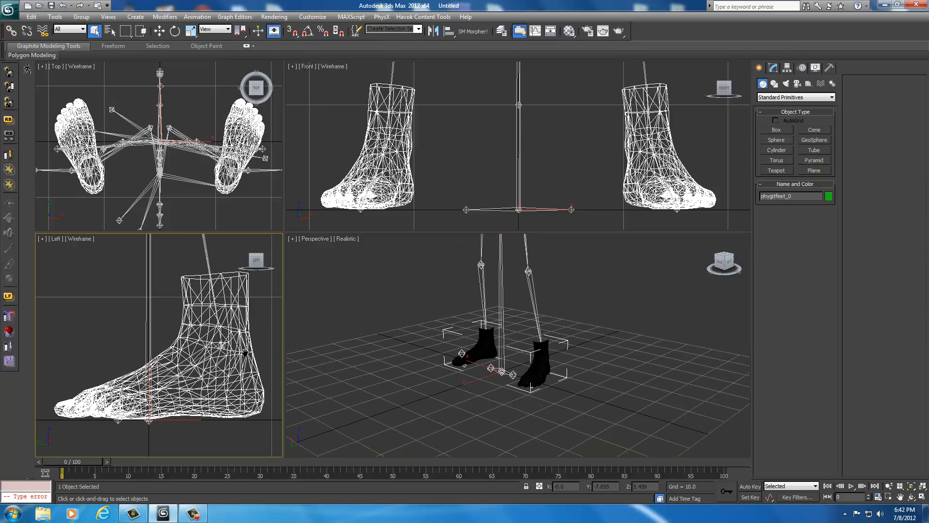
scroll(244, 354, down, 4)
scroll(240, 353, down, 1)
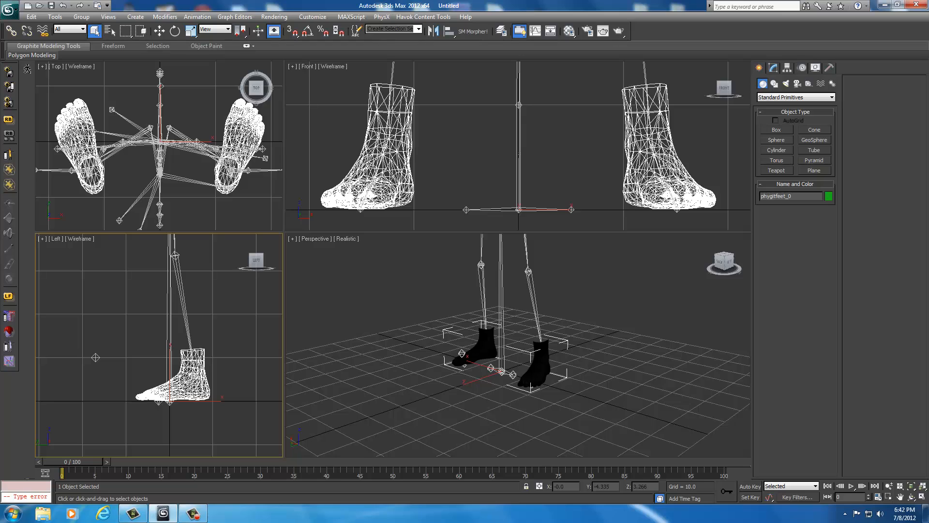
middle_drag(155, 389, 207, 393)
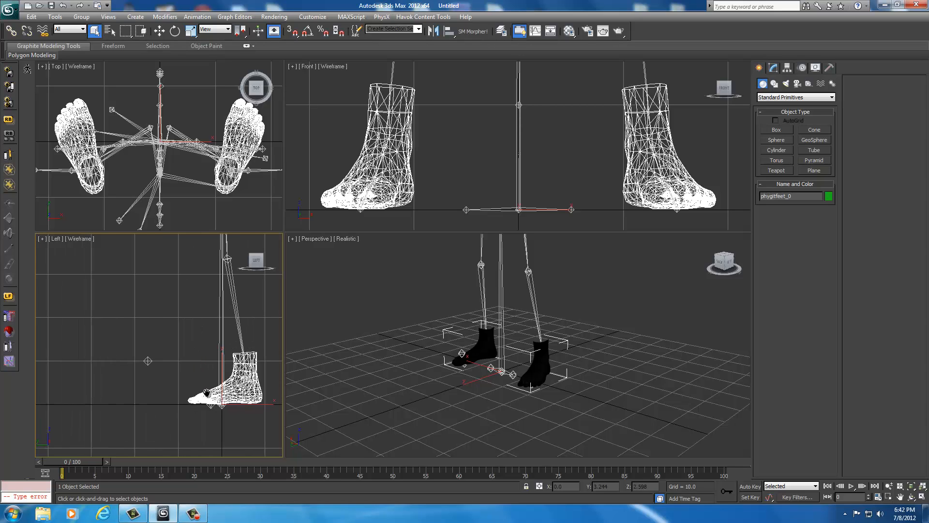
scroll(207, 394, down, 3)
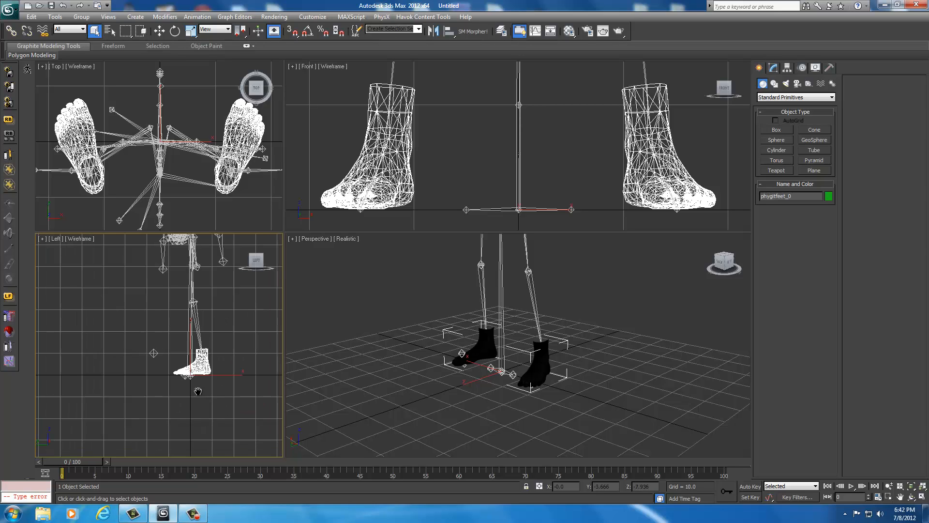
scroll(198, 391, up, 3)
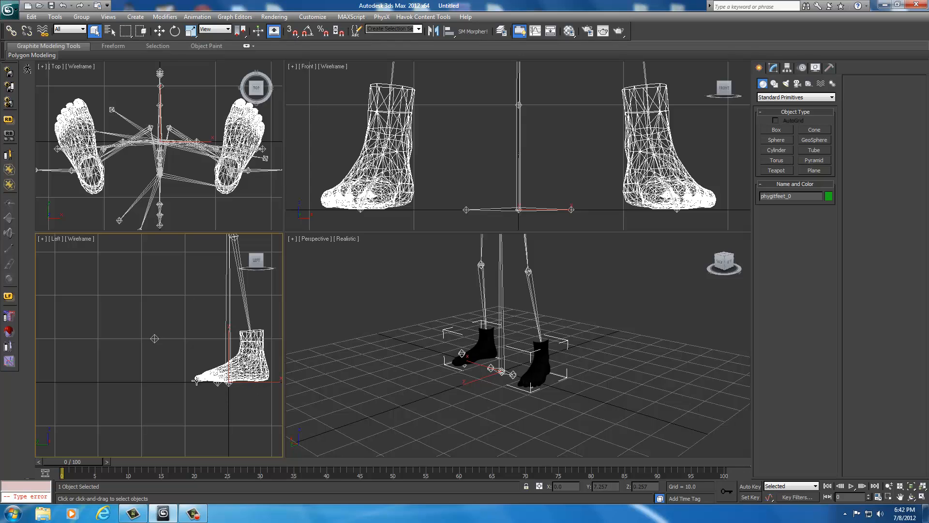
click(250, 364)
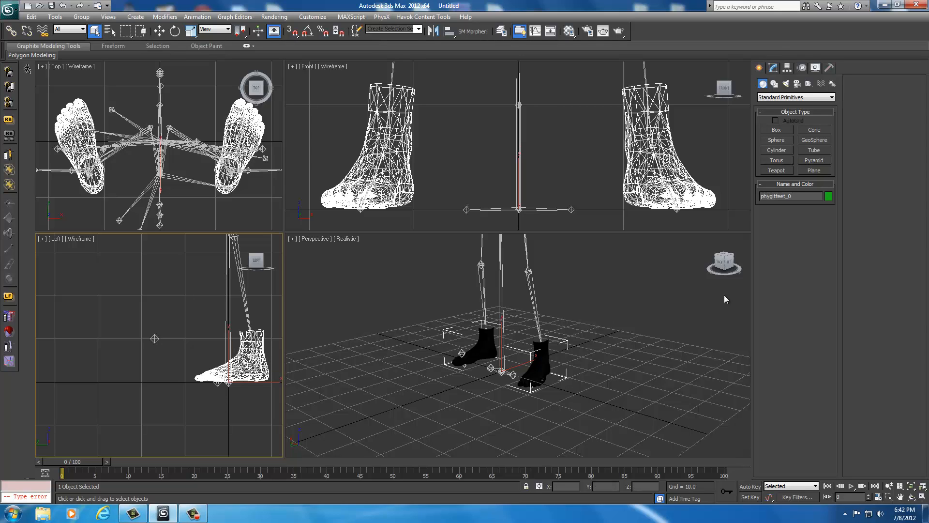
drag(721, 257, 424, 266)
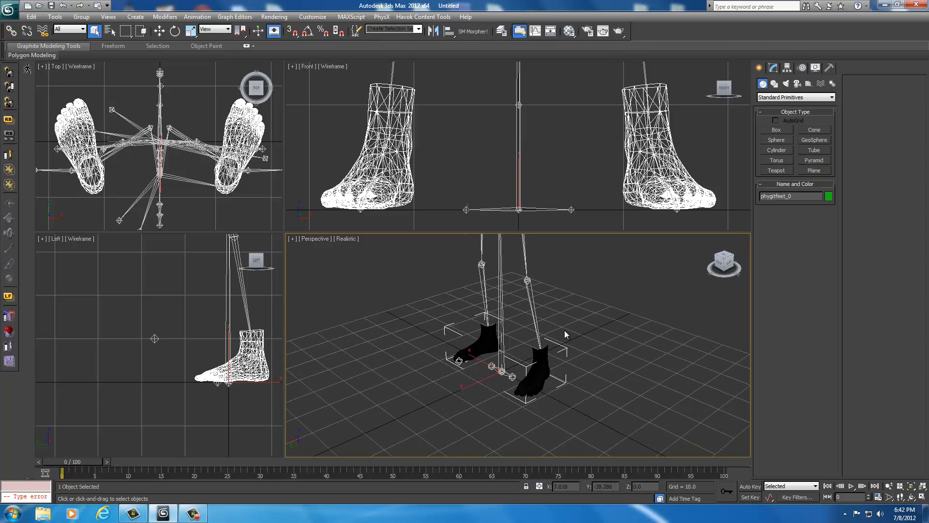
middle_drag(564, 330, 586, 330)
scroll(585, 327, down, 3)
scroll(585, 327, up, 2)
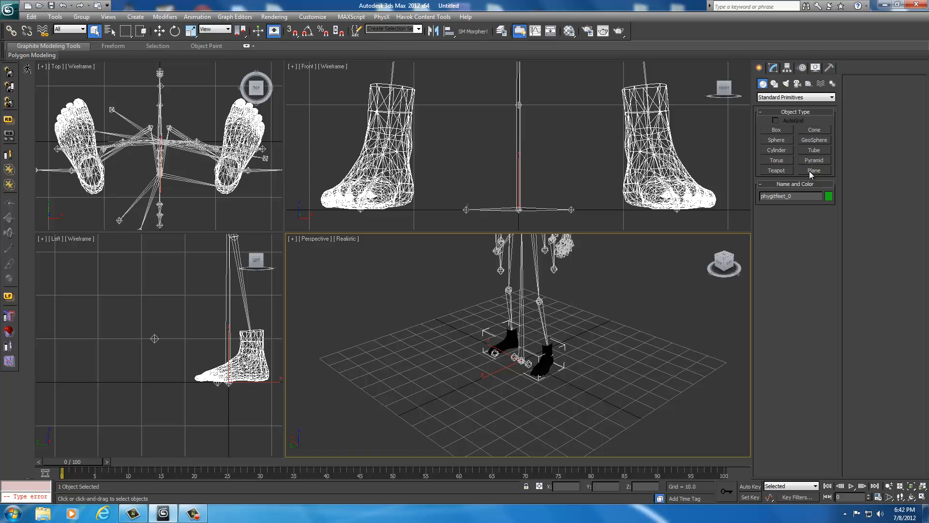
- Create a box in front of the feet in the left view, about 5.9 long, 20.6 wide and -9.8 high
click(777, 131)
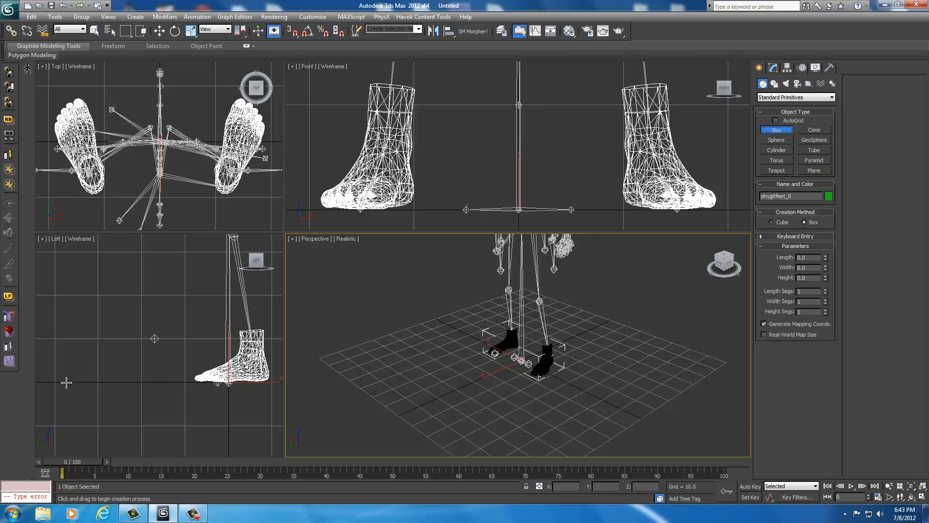
drag(66, 382, 156, 357)
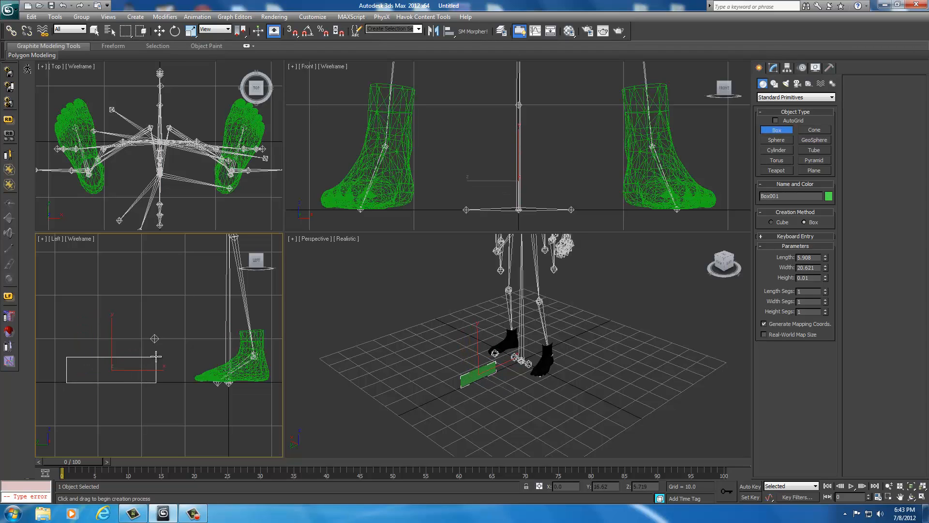
click(158, 399)
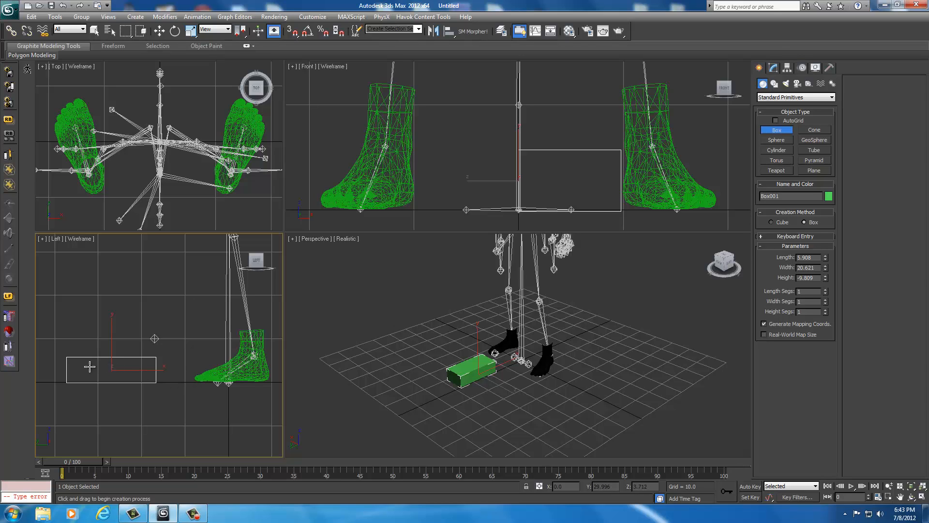
- Set the new box's length segments to 6
click(773, 68)
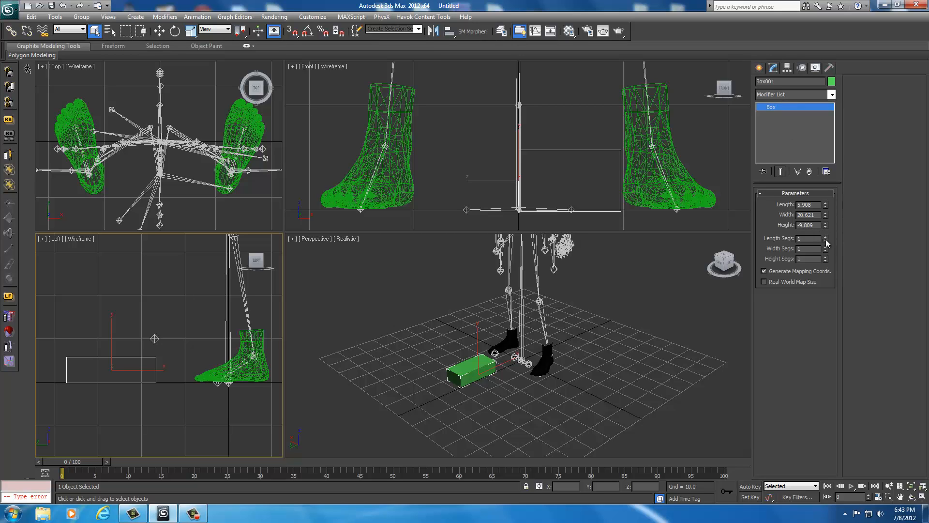
click(826, 237)
click(826, 237)
click(826, 237)
click(825, 237)
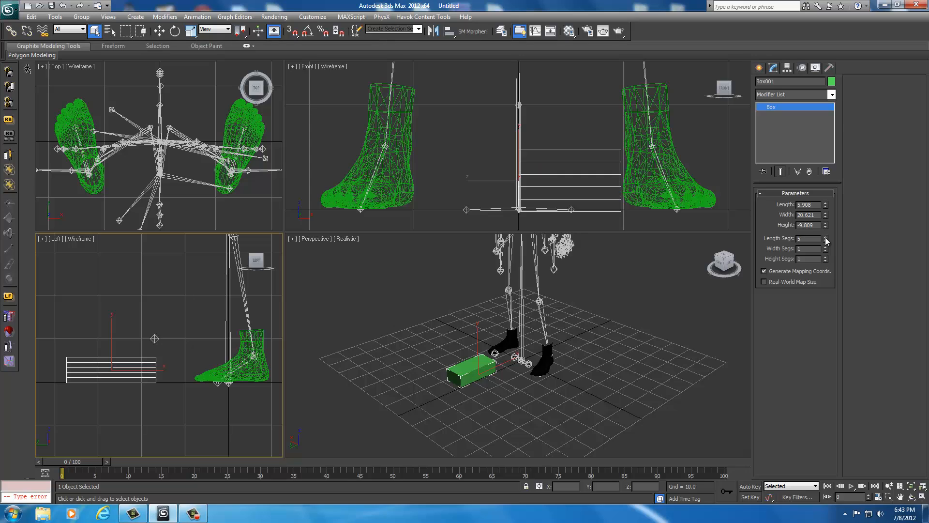
click(826, 238)
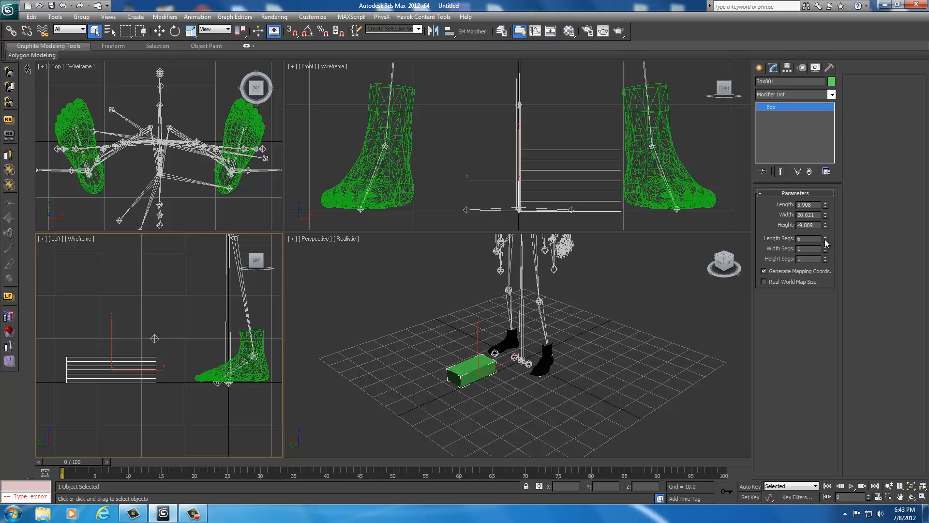
- Set the box's width segments to 10
click(825, 247)
click(826, 247)
click(826, 248)
click(825, 248)
click(826, 247)
click(825, 248)
click(825, 247)
click(825, 247)
- Set the box's height segments to 7
click(825, 257)
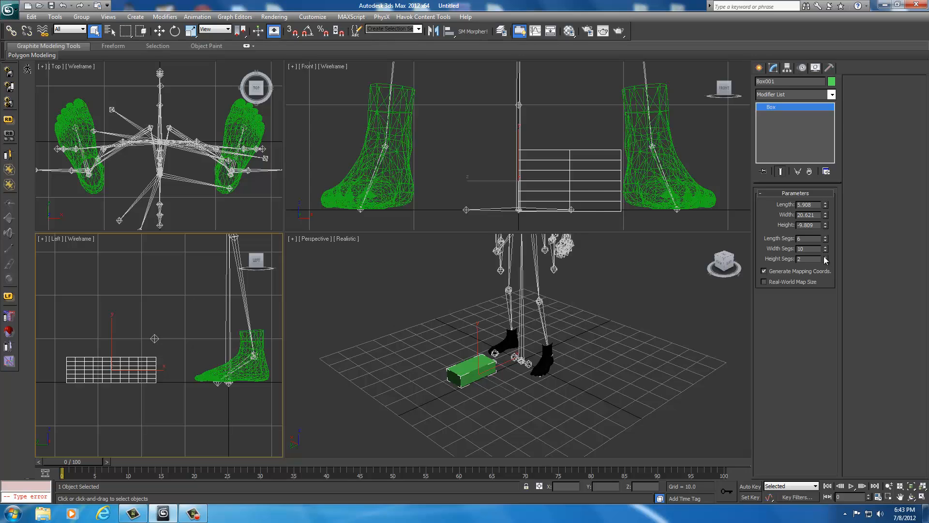
click(825, 257)
click(825, 257)
click(825, 258)
click(825, 257)
click(825, 258)
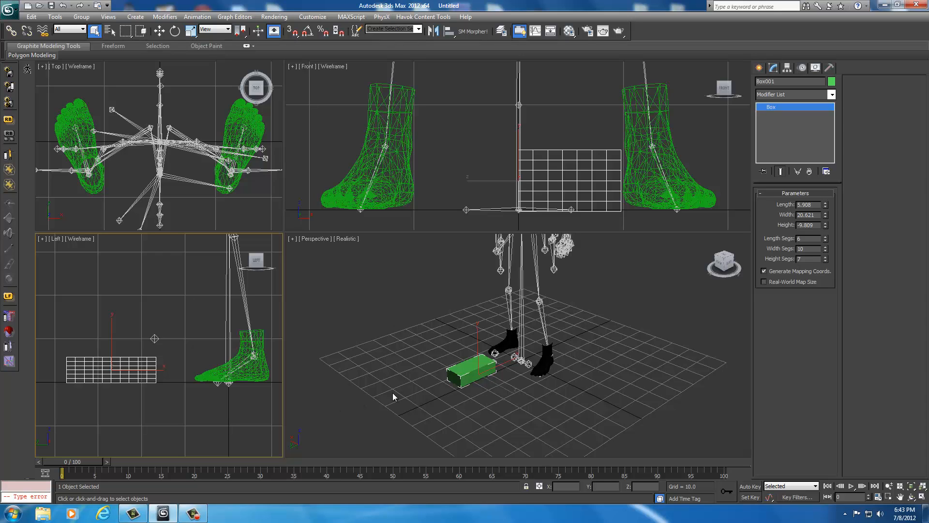
- Convert the segmented box to an Editable Poly
click(465, 369)
right_click(465, 371)
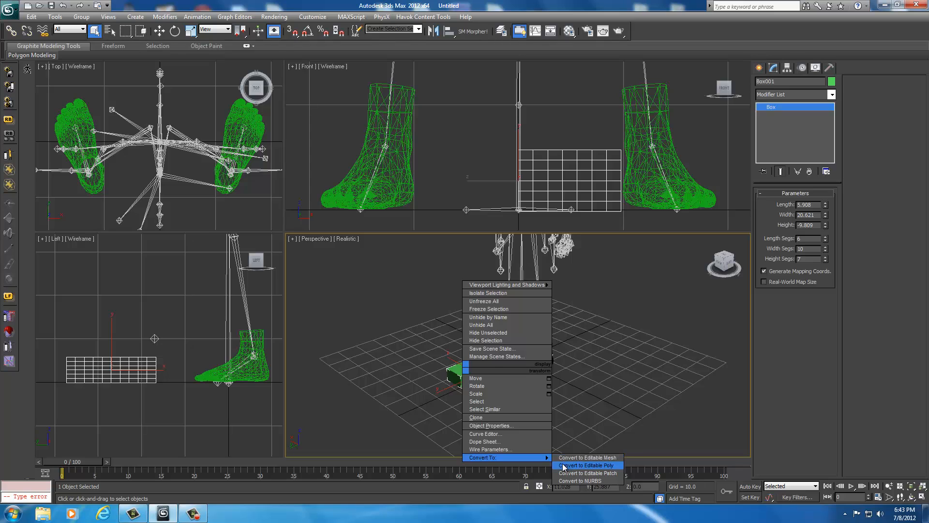
click(566, 465)
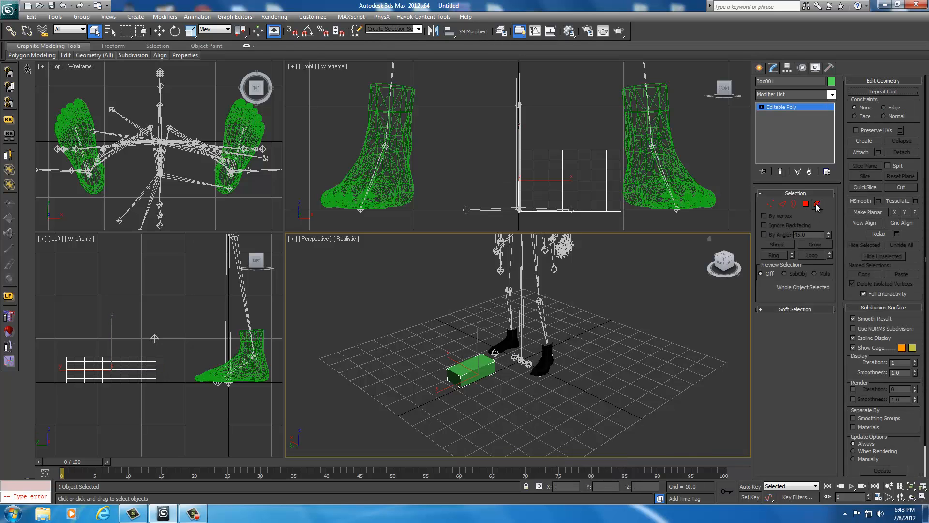
- Select the whole box as an element and move it sideways in front of one foot
click(817, 205)
click(464, 374)
right_click(464, 374)
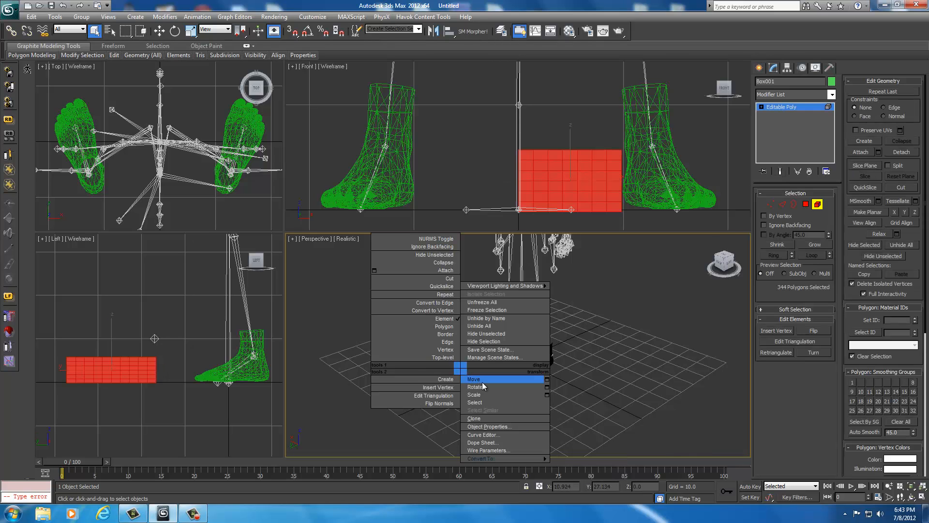
click(482, 381)
drag(452, 365, 470, 371)
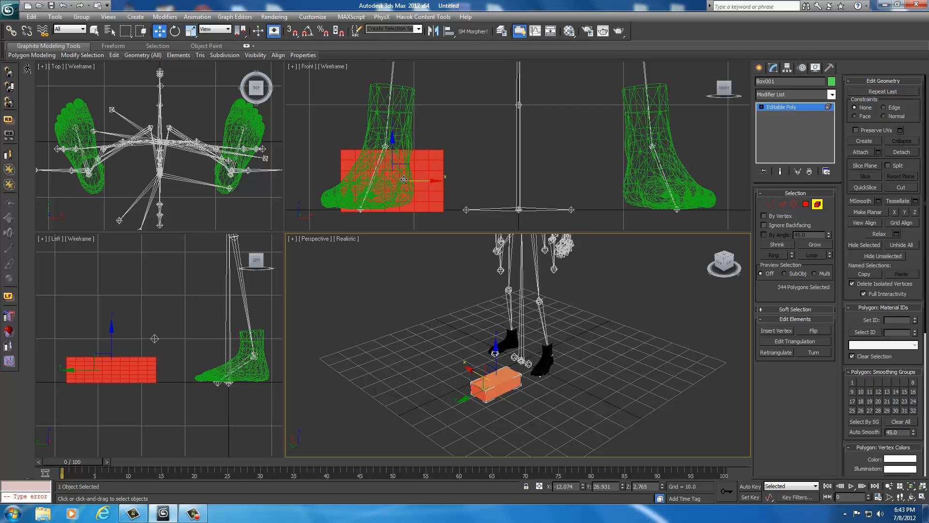
- Rotate the box element slightly about its vertical axis to follow the foot's direction
right_click(490, 377)
click(504, 396)
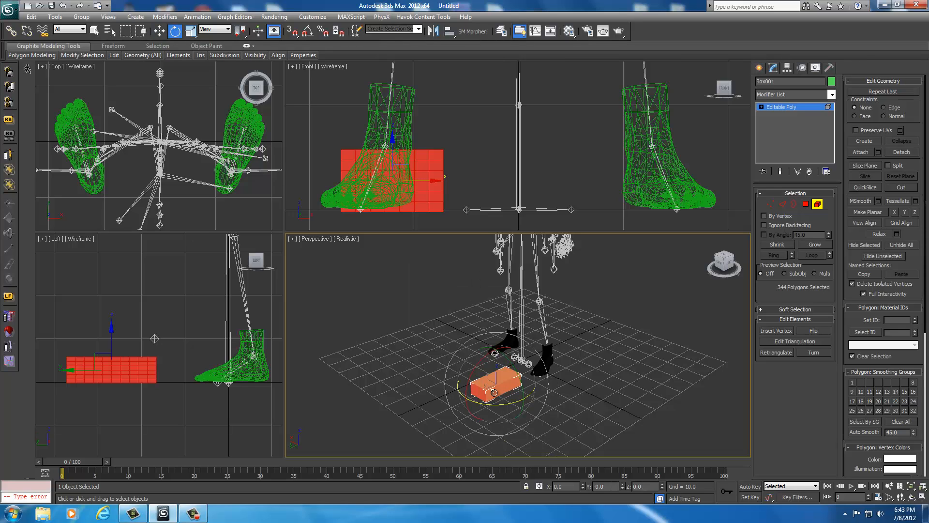
drag(480, 403, 502, 411)
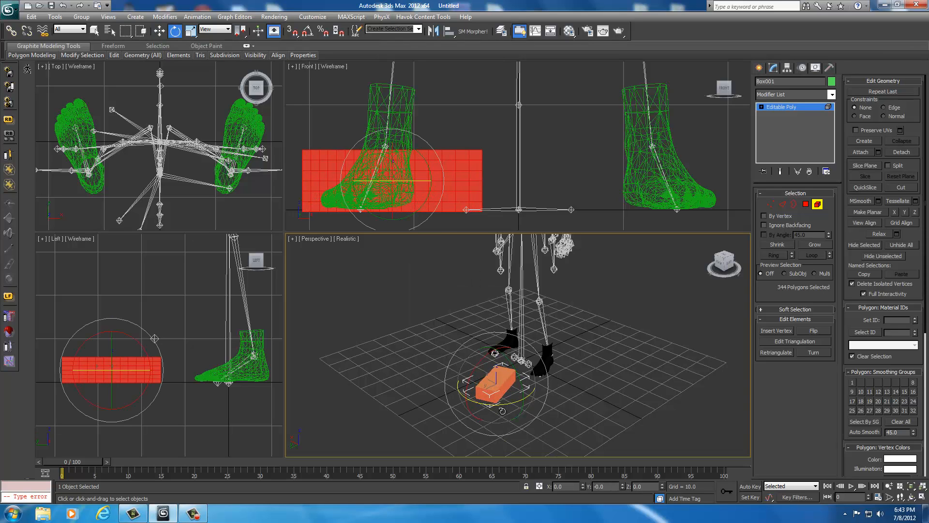
- Try to lower all vertices at the box end farthest from the feet, without soft selection
click(772, 205)
drag(54, 343, 79, 379)
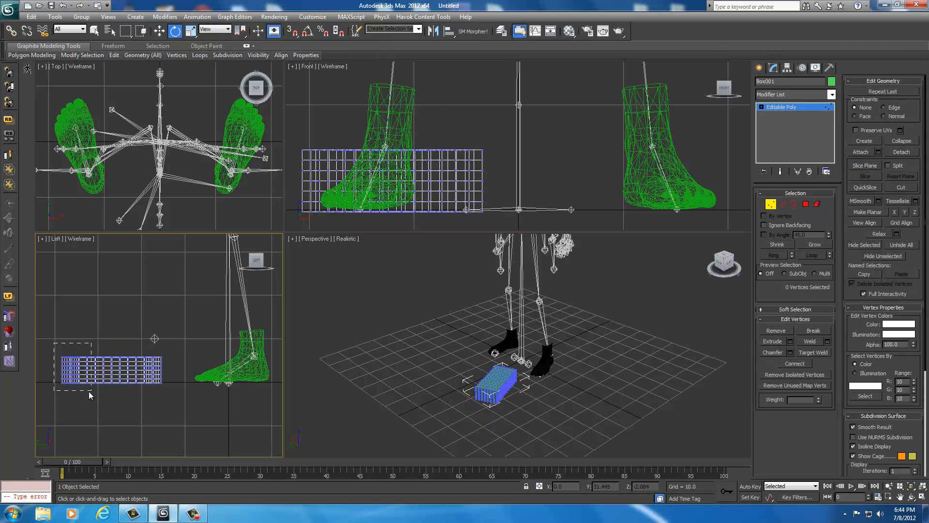
drag(90, 391, 90, 391)
right_click(88, 359)
click(104, 367)
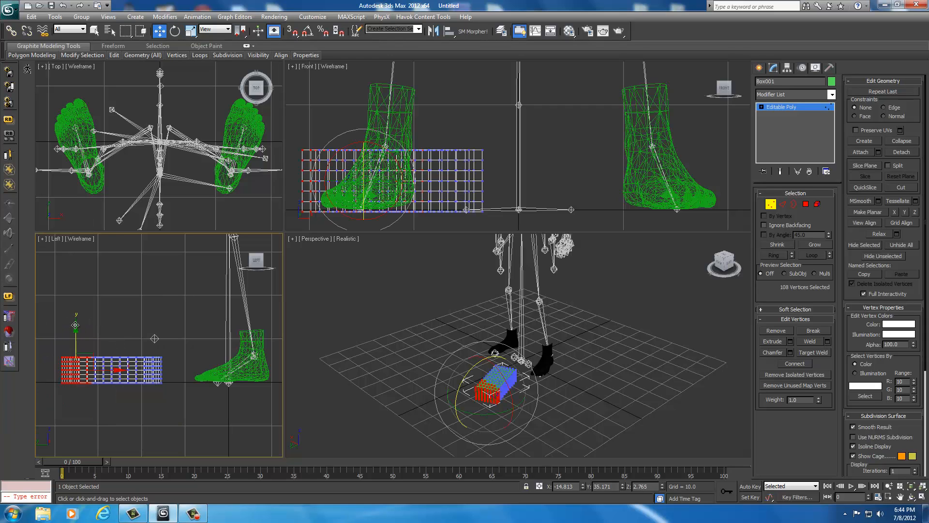
drag(75, 325, 75, 331)
- Inspect the deformed box up close and undo the vertex move
middle_click(382, 369)
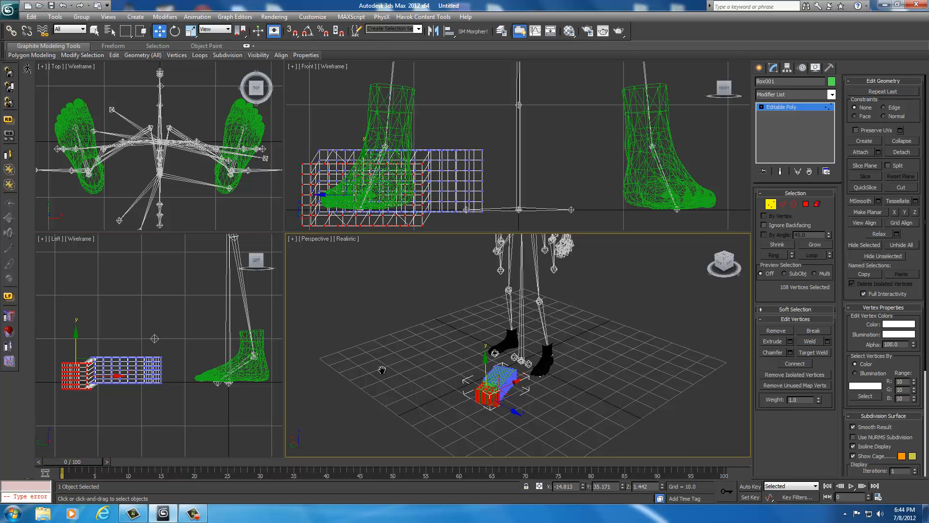
scroll(383, 370, up, 10)
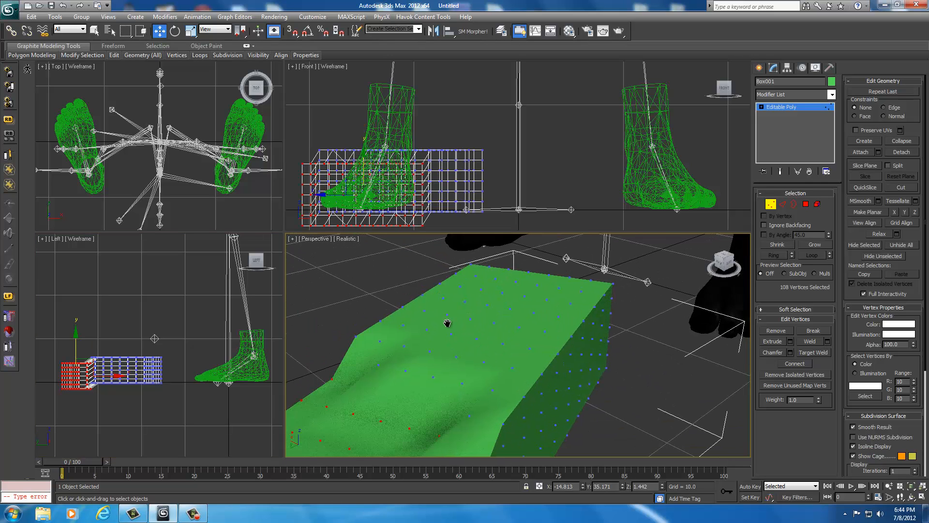
alt+middle_drag(409, 386, 460, 358)
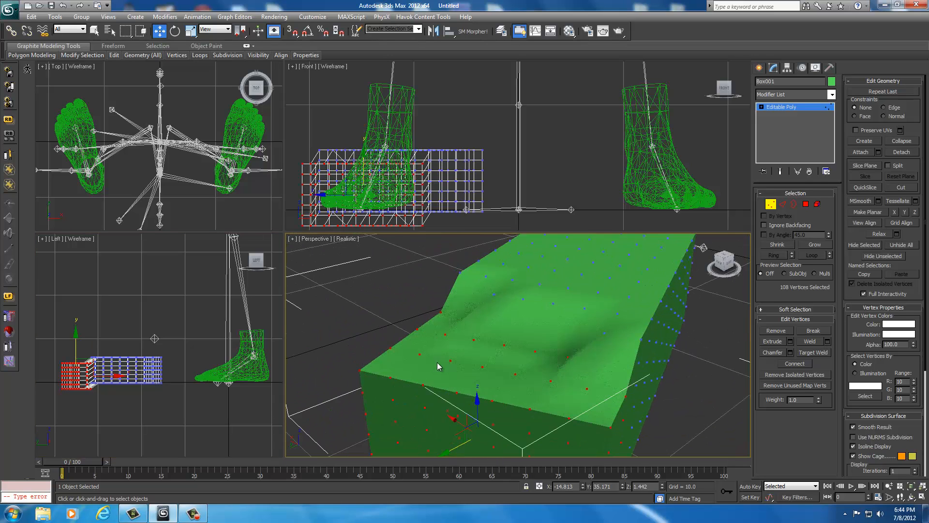
scroll(439, 366, down, 5)
key(ctrl+z)
middle_click(70, 360)
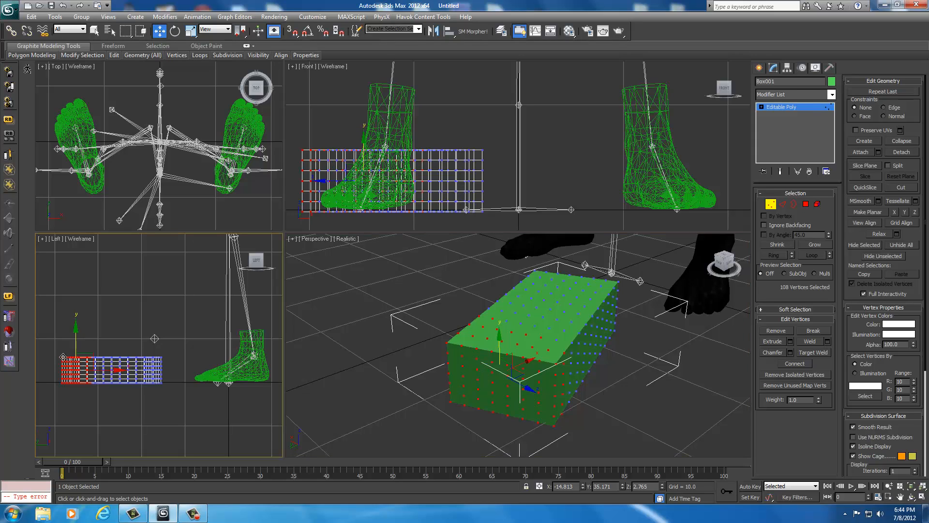
- Select the upper vertices at the box end farthest from the feet and enable Soft Selection
drag(50, 348, 94, 367)
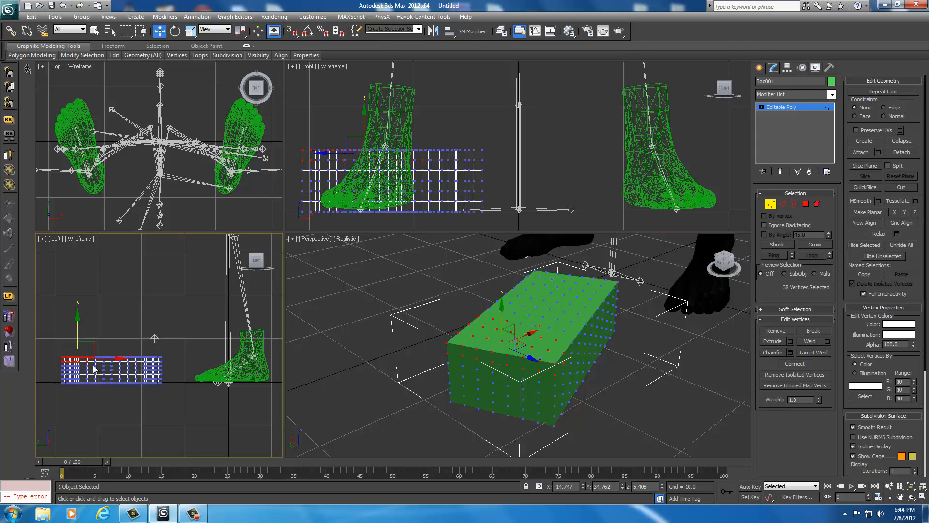
click(765, 310)
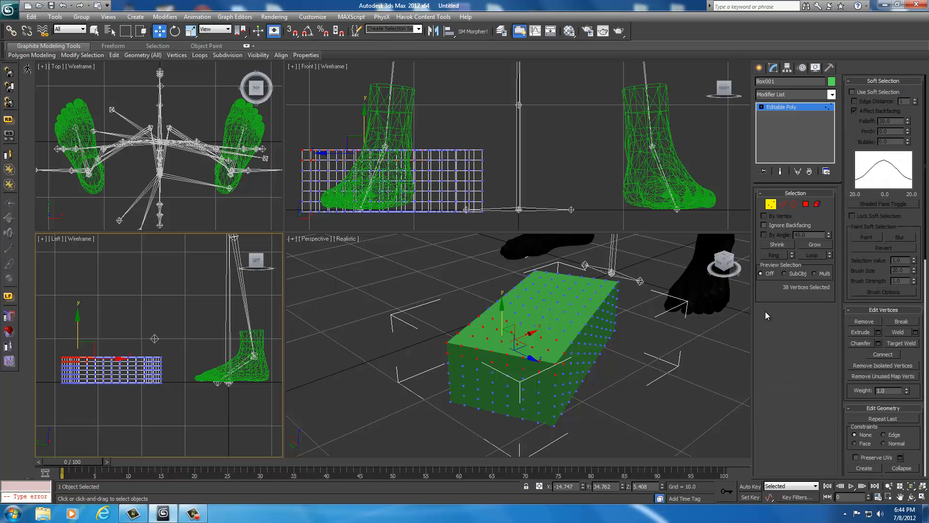
click(853, 92)
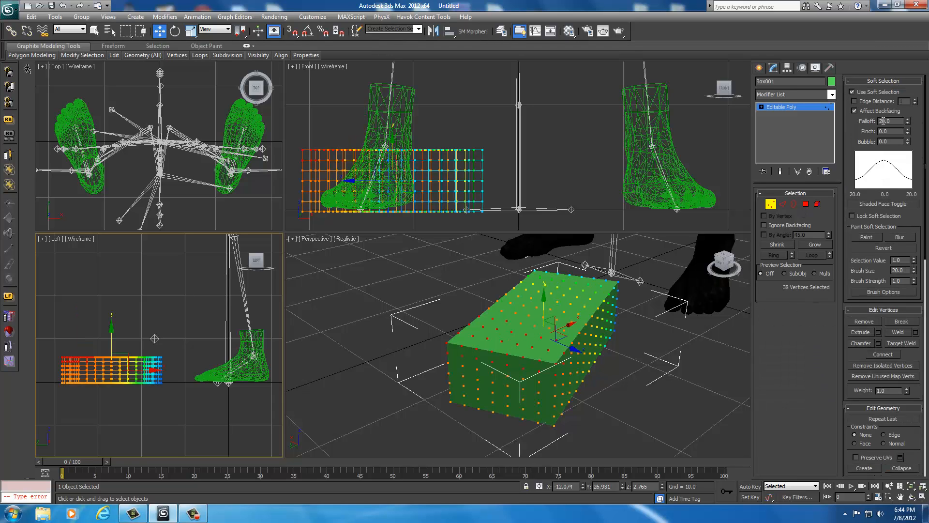
- Set the soft selection falloff to 5 and try lowering the top vertices at the box end farthest from the feet
double_click(883, 121)
double_click(893, 121)
text(5)
key(Return)
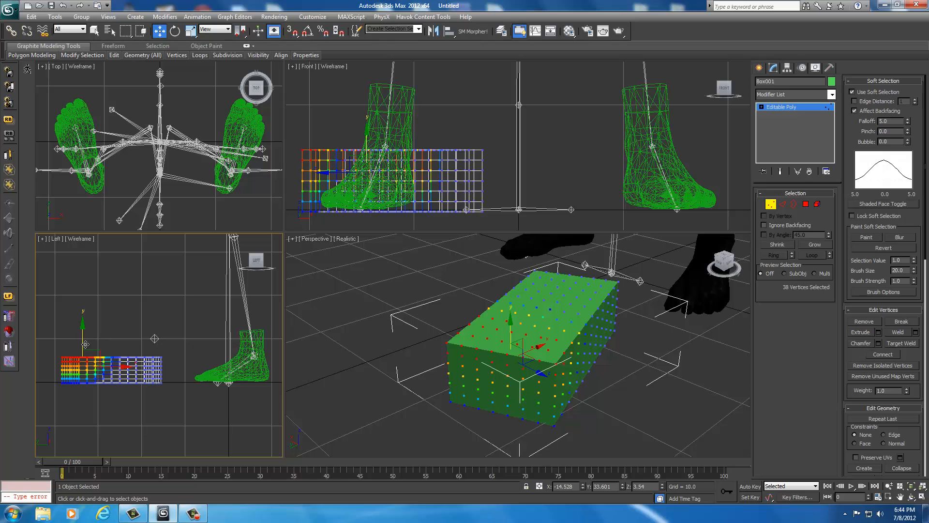
drag(50, 346, 84, 339)
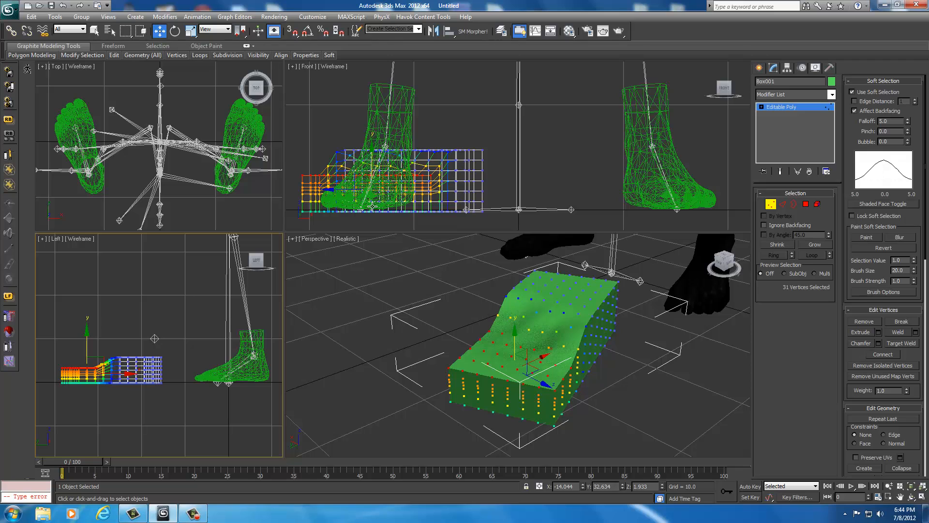
- Undo the soft-selected vertex move, its selection change and the falloff change
key(ctrl+z)
key(ctrl+z)
key(ctrl+z)
key(ctrl+z)
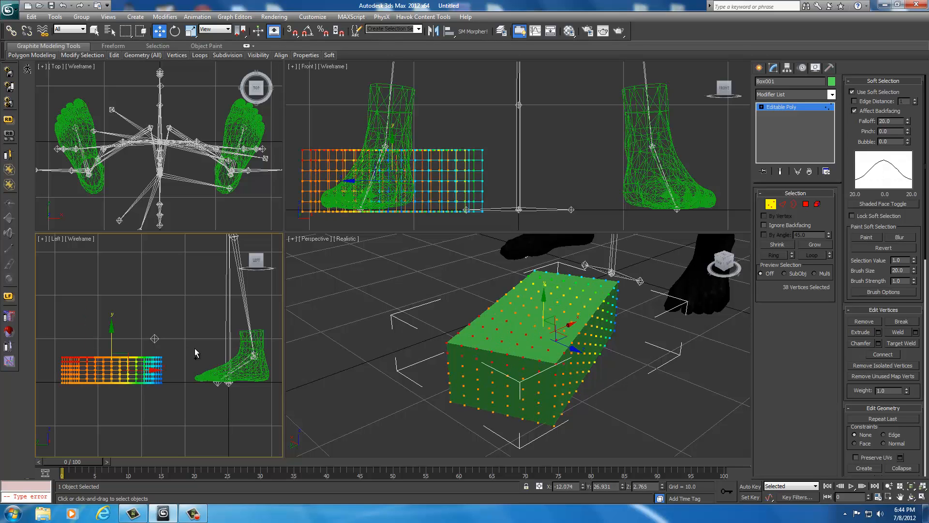
- Undo the remaining soft selection edits and vertex selection on the box to restore its original shape
key(ctrl+z)
key(ctrl+z)
key(ctrl+z)
key(ctrl+z)
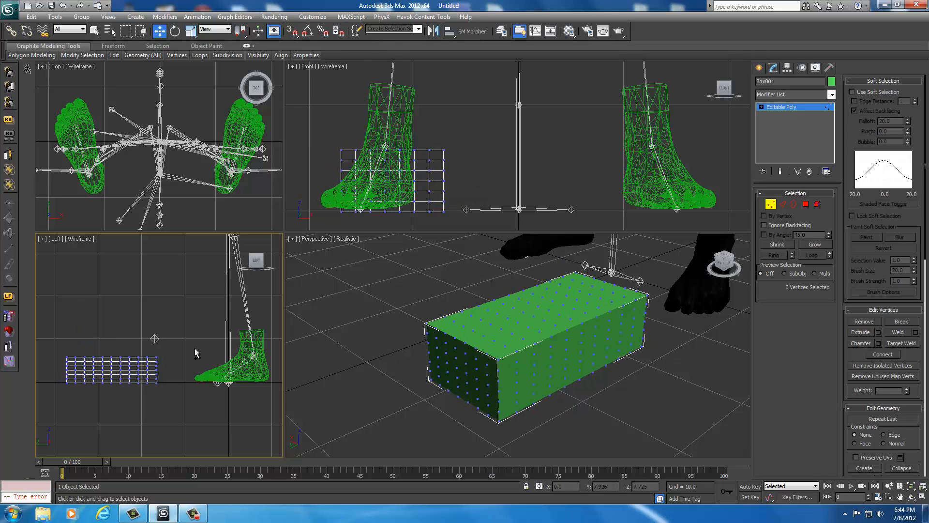
- Examine the segmented box and the feet from several angles, following the leg bones up to the knees
middle_drag(530, 332, 444, 369)
scroll(443, 369, down, 4)
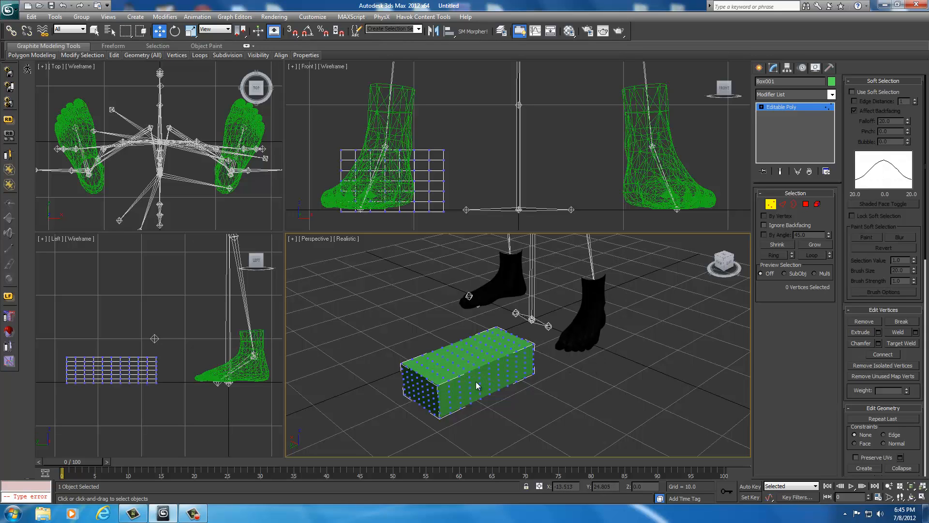
middle_drag(409, 385, 448, 378)
scroll(446, 378, down, 2)
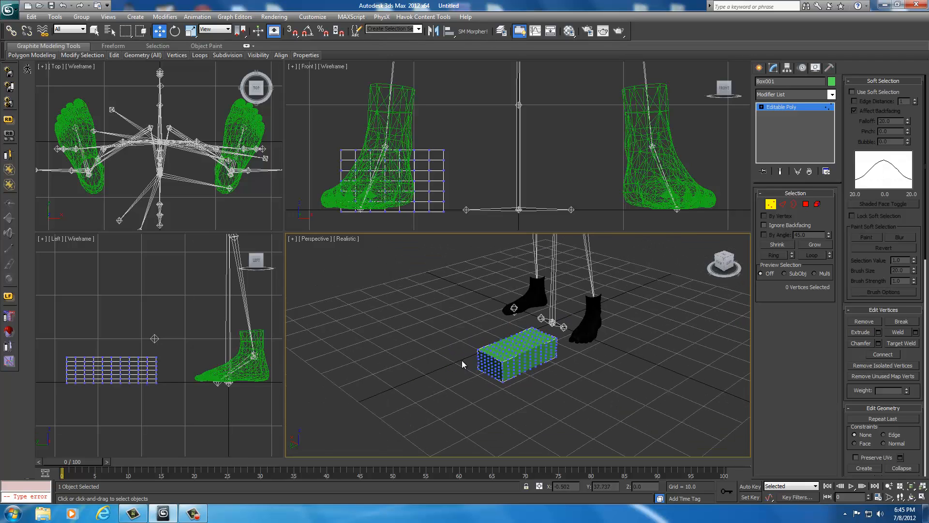
scroll(457, 382, down, 2)
scroll(457, 382, up, 2)
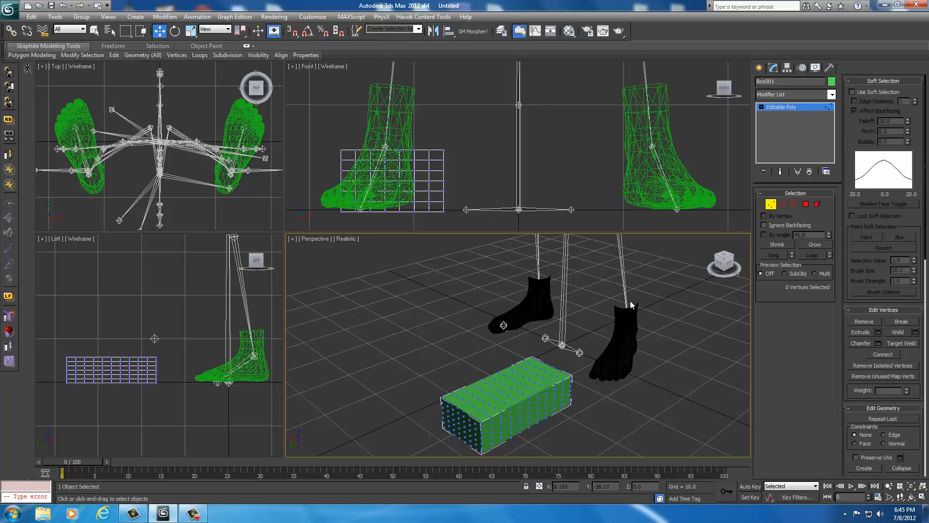
middle_drag(409, 108, 413, 136)
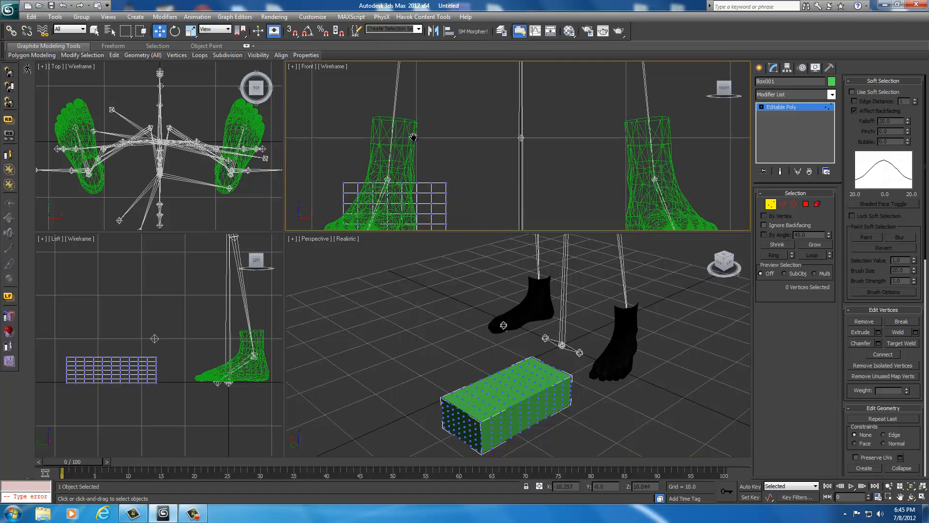
middle_drag(602, 306, 548, 325)
drag(725, 260, 683, 252)
middle_drag(614, 311, 591, 302)
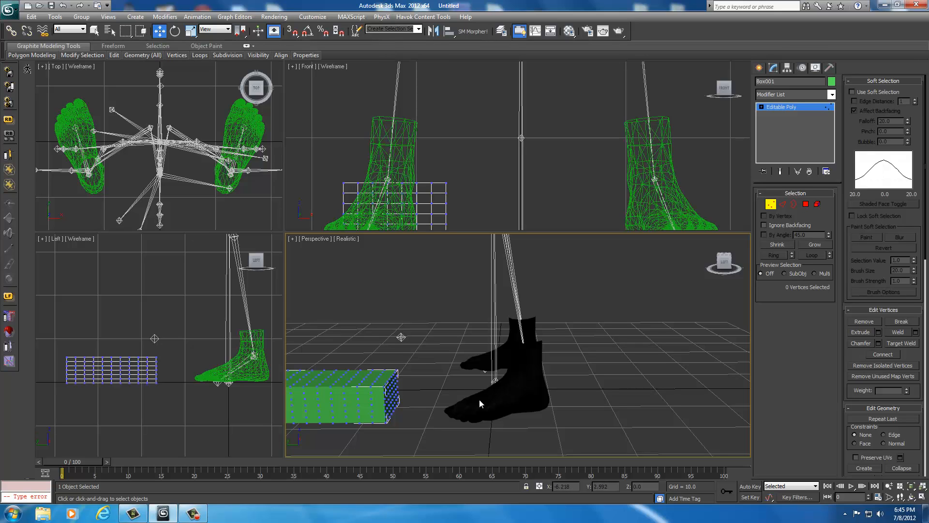
middle_drag(381, 379, 446, 384)
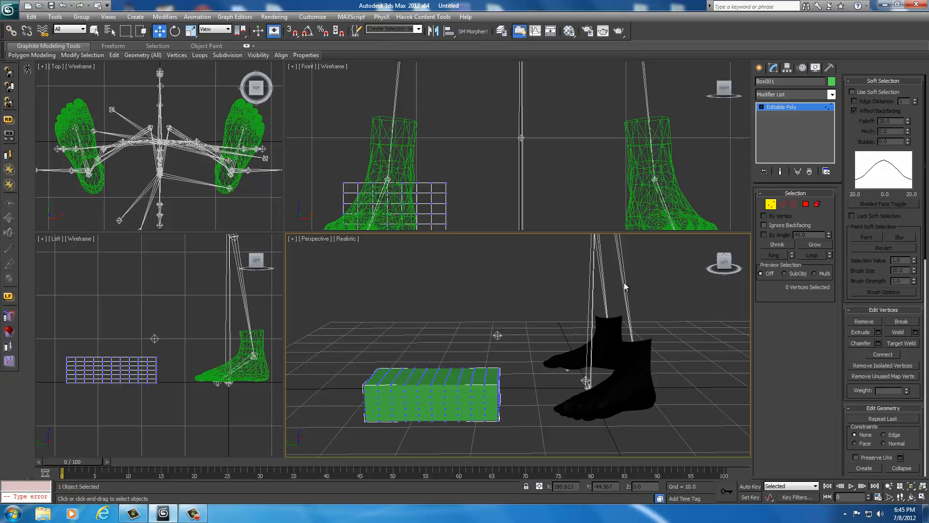
middle_drag(624, 287, 606, 361)
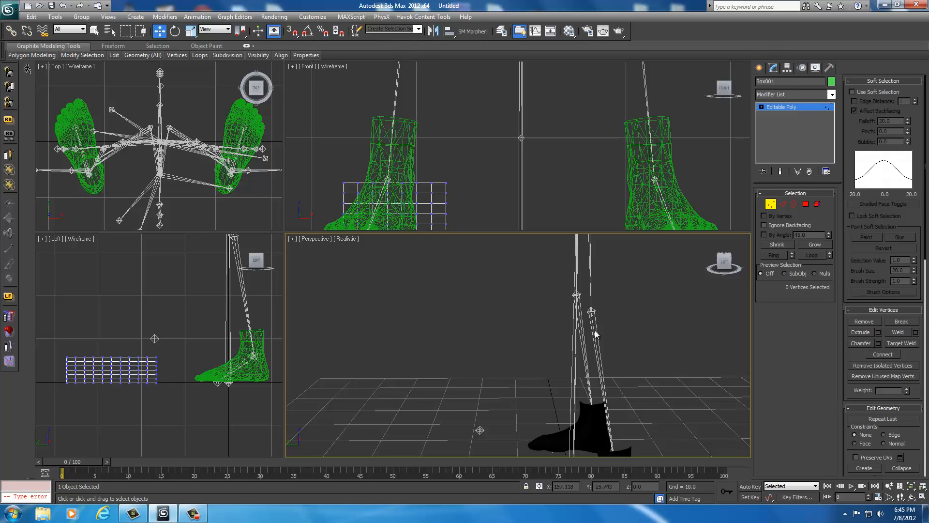
middle_drag(603, 362, 581, 253)
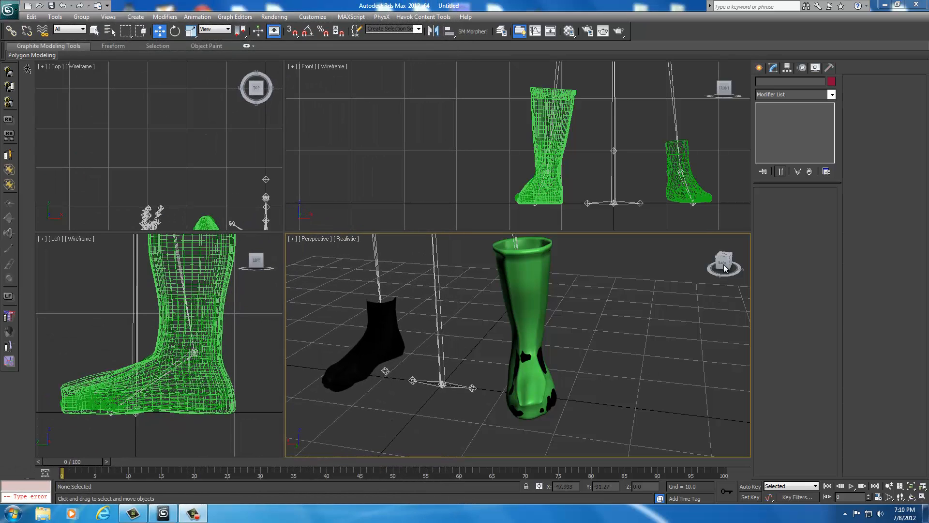
- Examine the green boot mesh up close around the toes and ankle, checking where the black foot pokes through
drag(724, 264, 684, 265)
scroll(597, 339, up, 3)
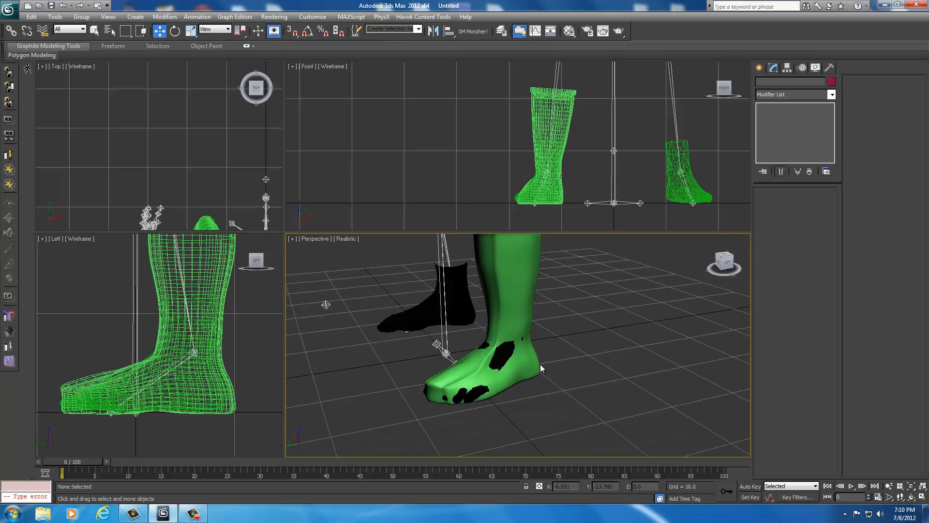
scroll(543, 369, up, 3)
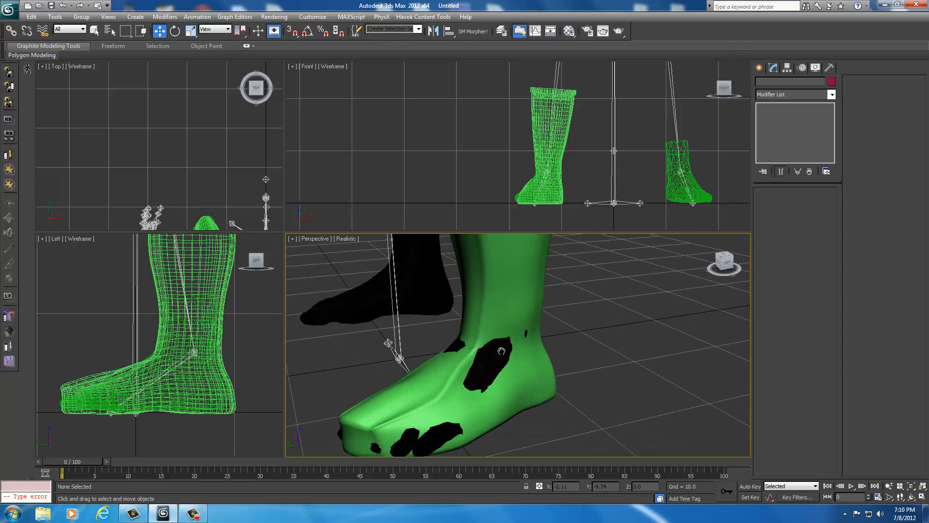
scroll(501, 350, down, 5)
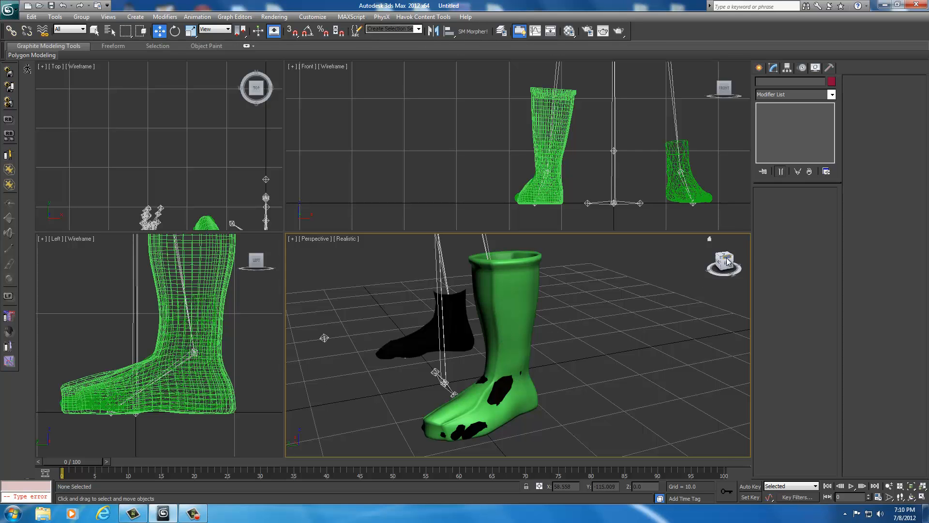
drag(719, 276, 664, 313)
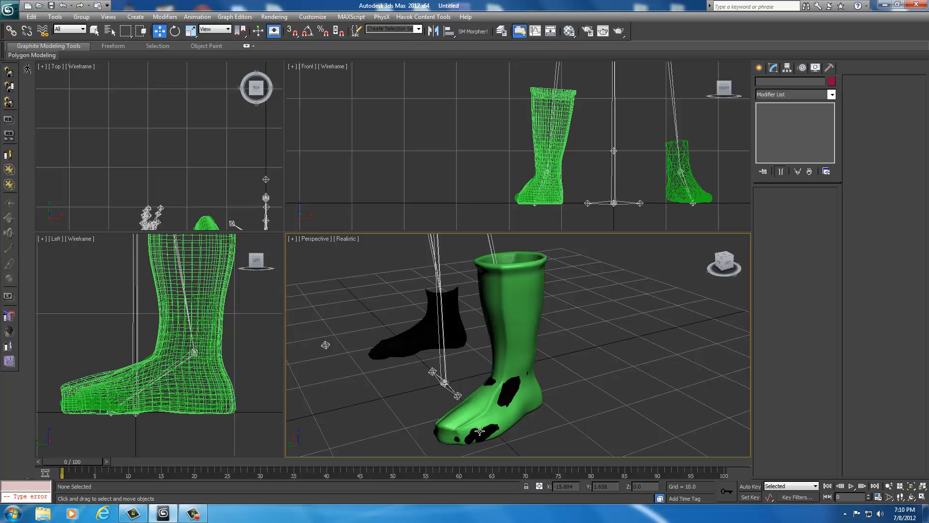
click(729, 267)
drag(724, 261, 642, 315)
middle_drag(642, 315, 597, 349)
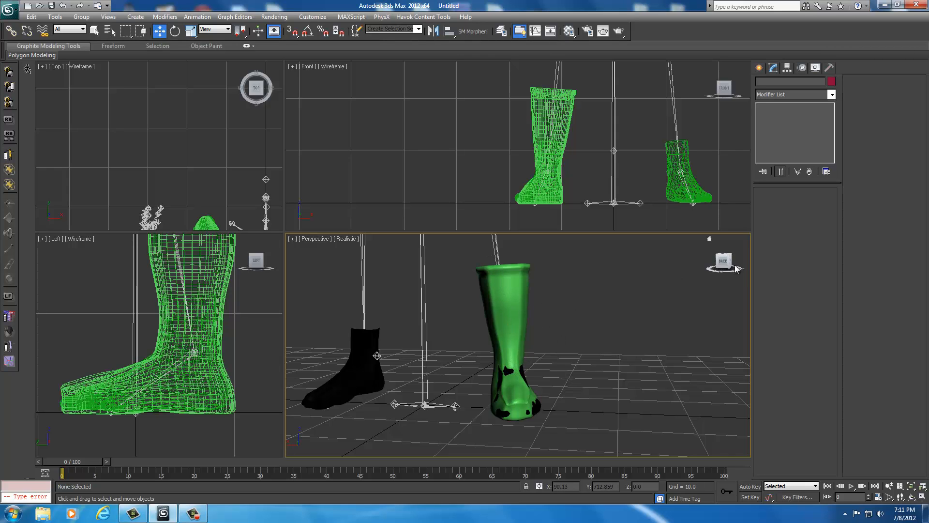
- Examine the boot from the side and front, and compare its height with the bare foot and leg bones
drag(724, 263, 654, 263)
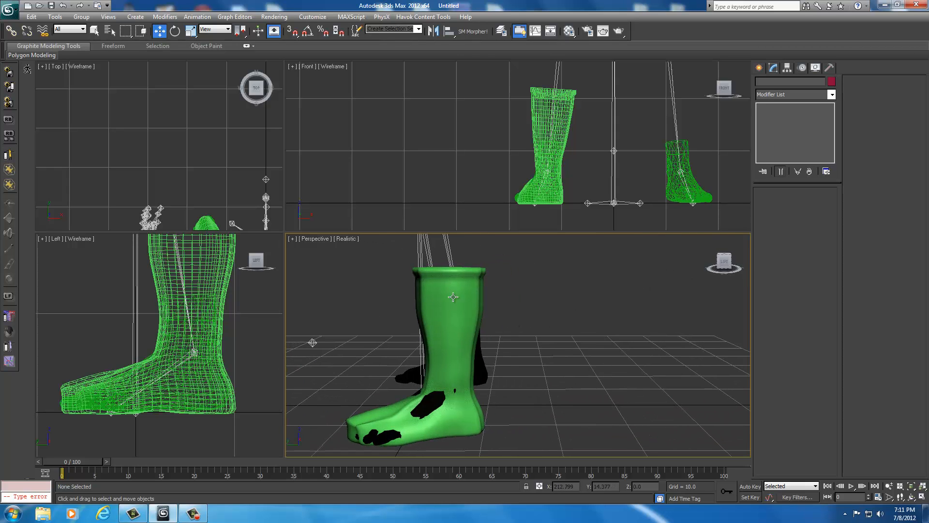
drag(724, 266, 333, 263)
middle_drag(586, 307, 614, 323)
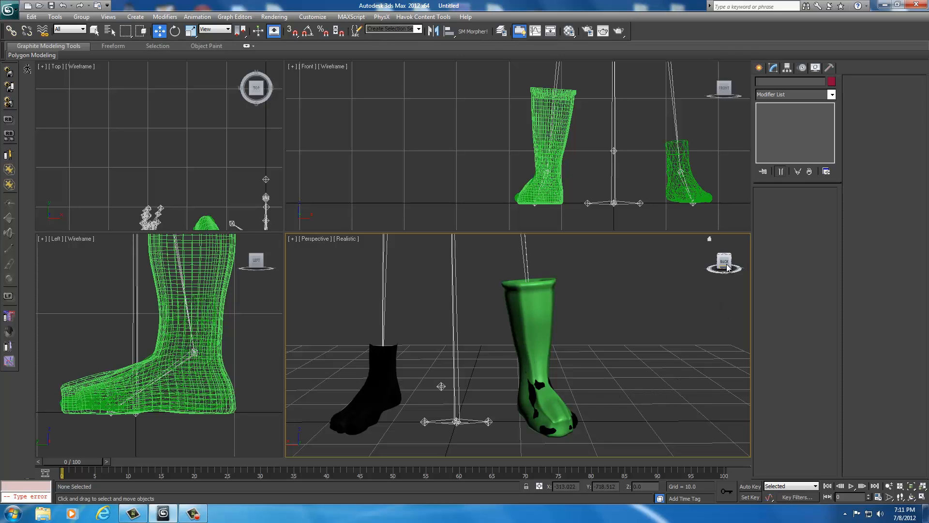
drag(725, 261, 704, 259)
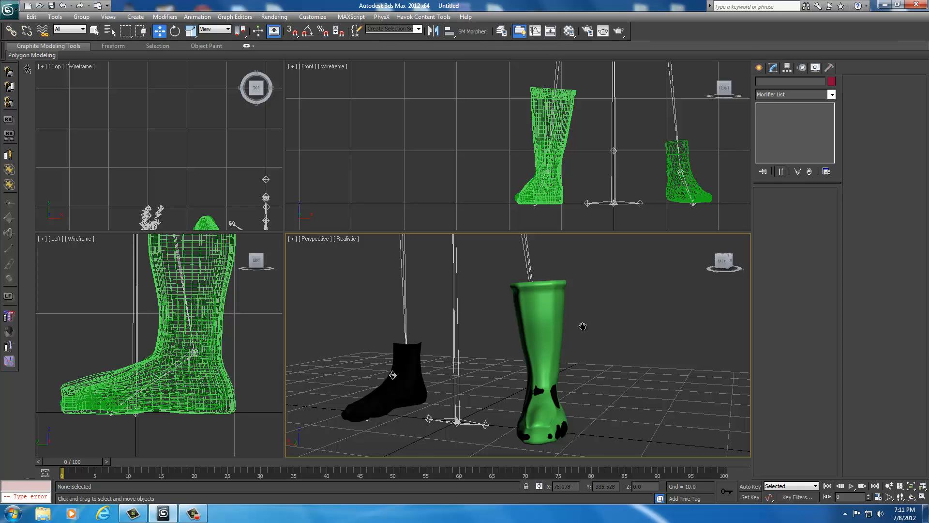
mouse_move(582, 326)
middle_down()
mouse_move(581, 450)
mouse_move(585, 334)
middle_up()
scroll(586, 330, down, 2)
scroll(585, 330, up, 1)
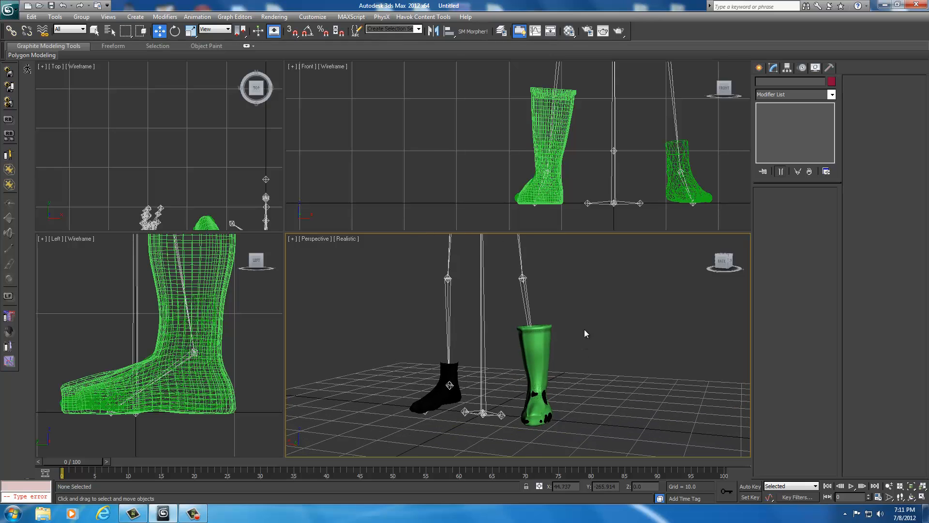
scroll(584, 334, up, 2)
middle_drag(576, 368, 575, 352)
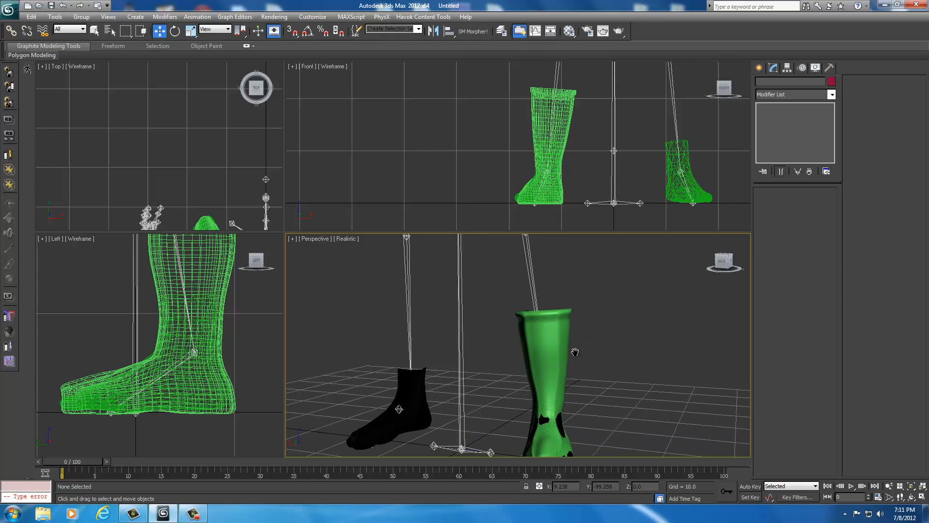
- Start an import and browse to the UNP Custom Armors folder data/meshes/armor/daedric/Test5
click(5, 9)
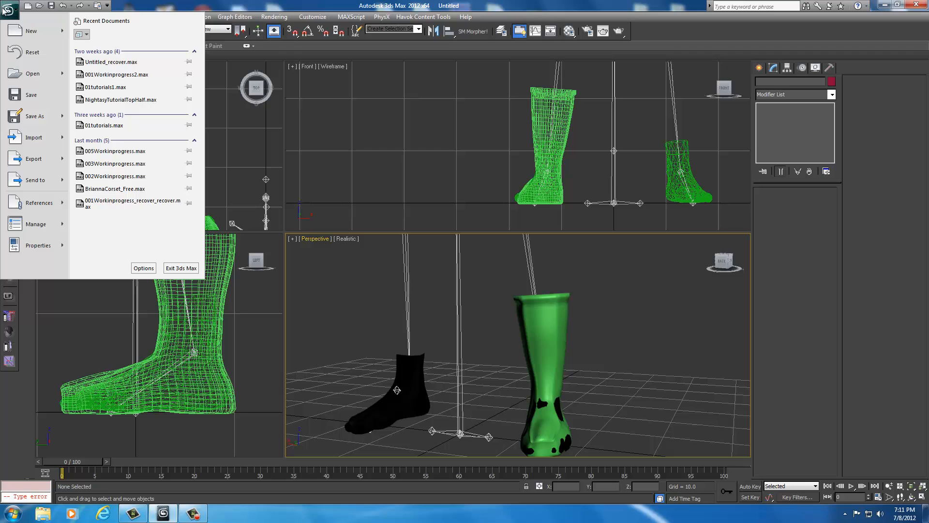
click(29, 138)
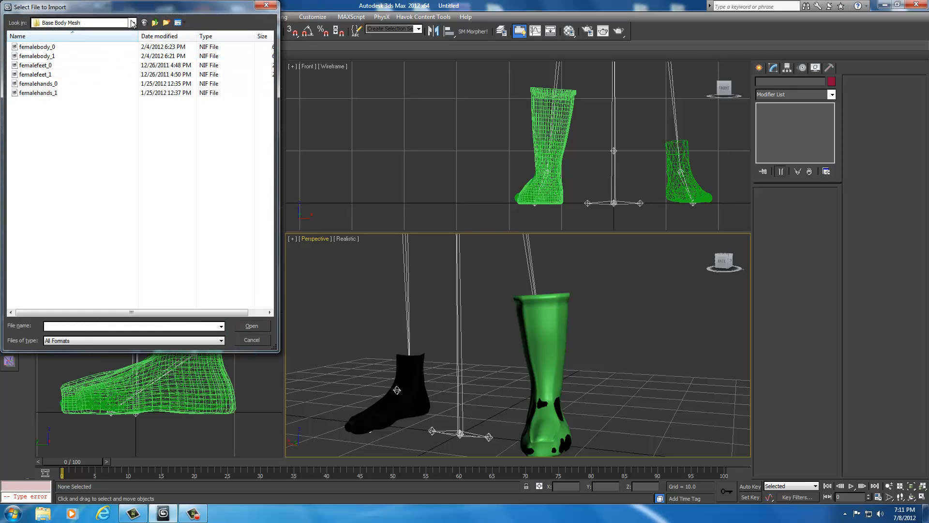
click(132, 22)
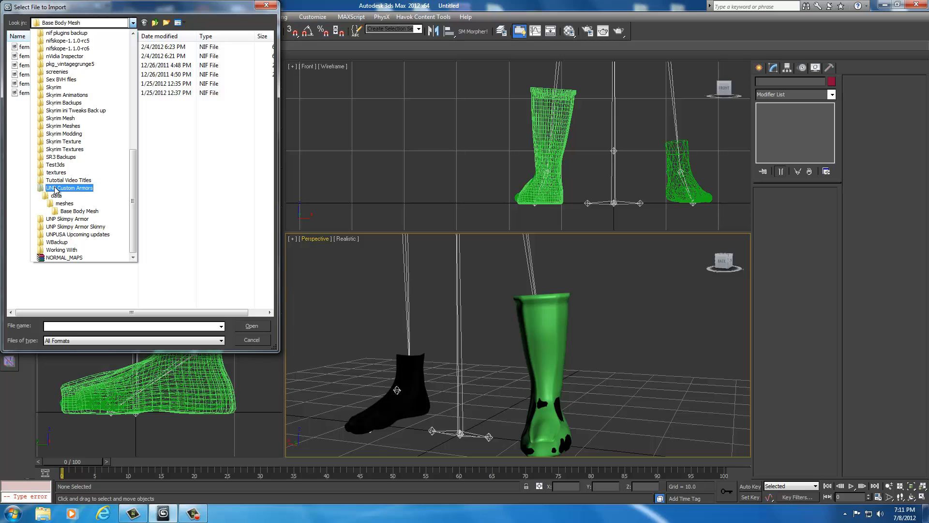
click(74, 188)
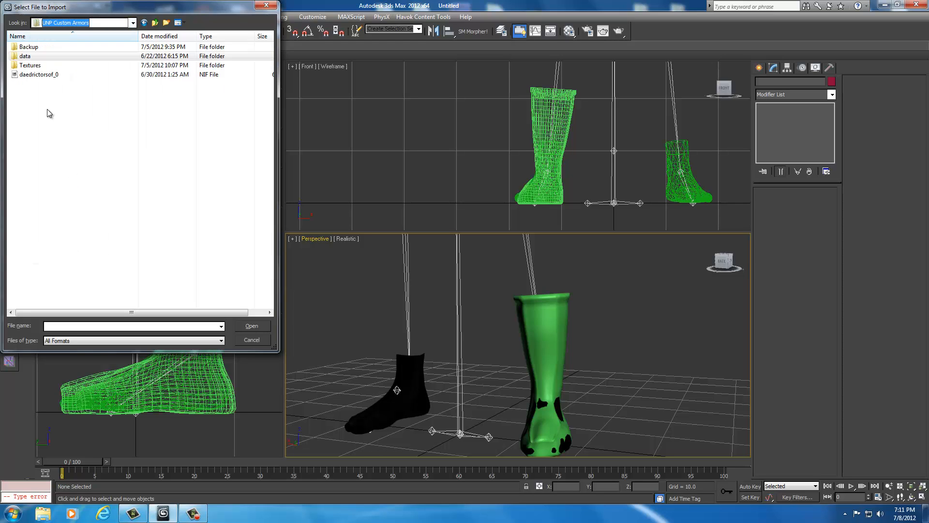
double_click(29, 57)
double_click(29, 47)
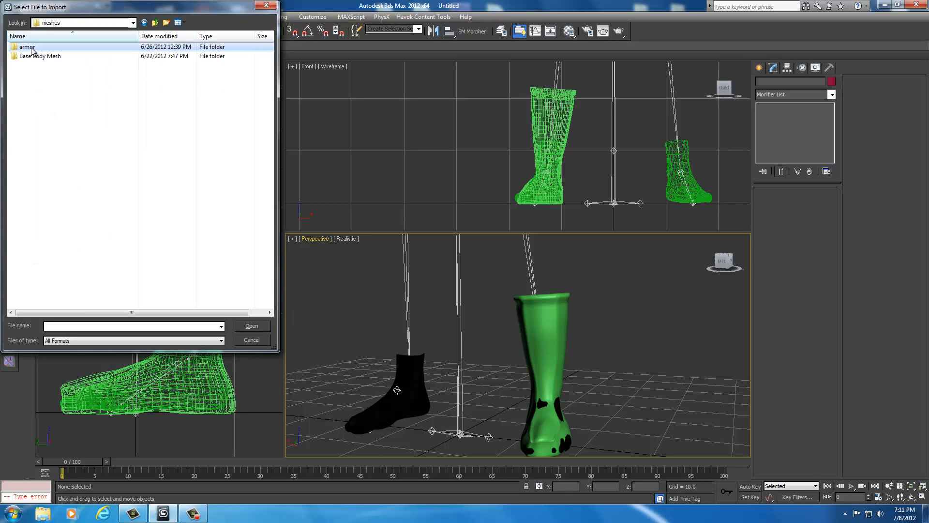
double_click(29, 47)
double_click(30, 48)
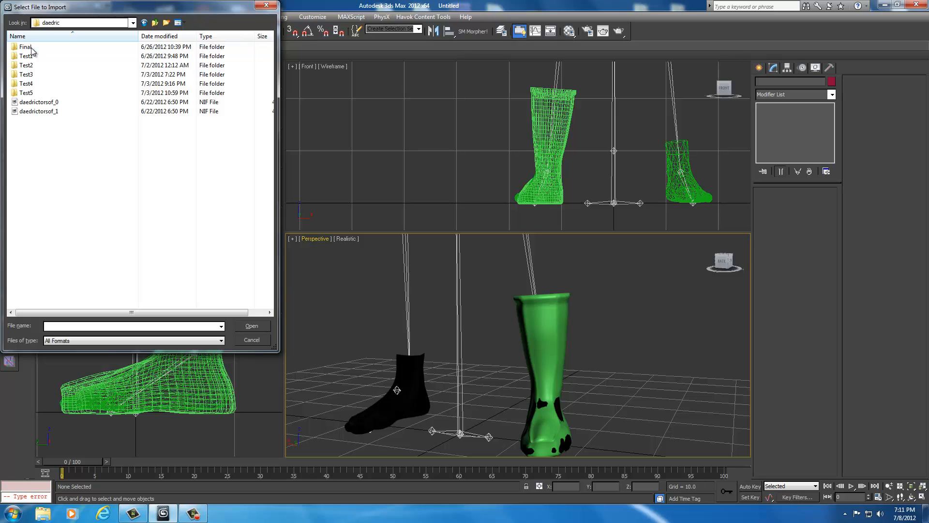
double_click(27, 93)
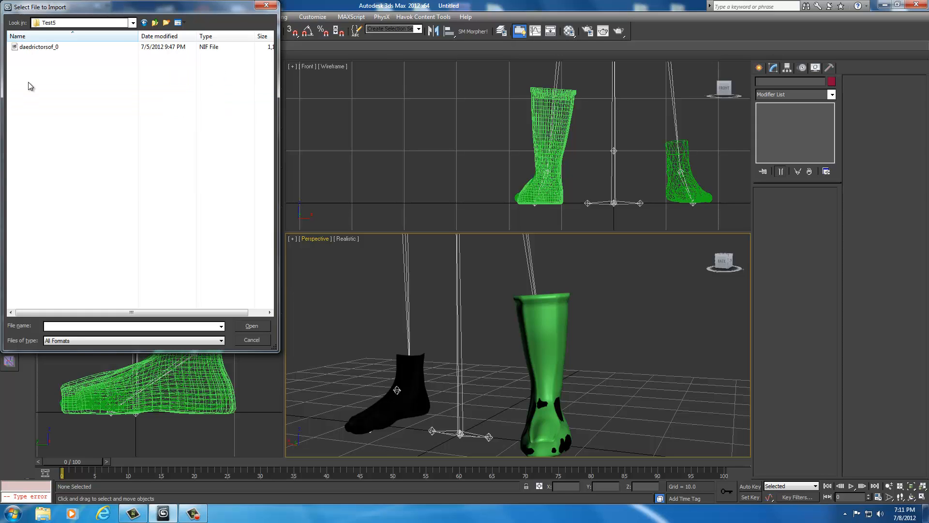
- Import the NIF file daedrictorsof_0 for Skyrim, toggling the Import Skeleton option
click(37, 48)
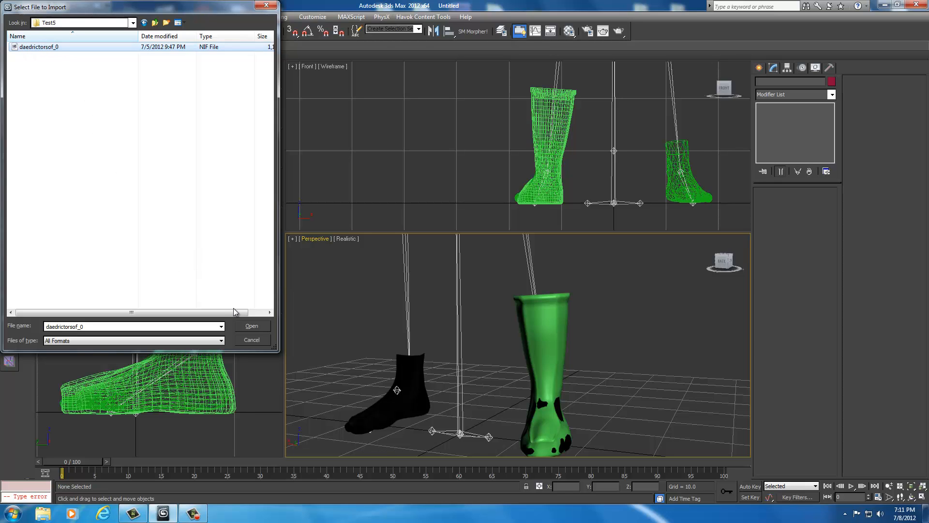
click(252, 326)
click(410, 313)
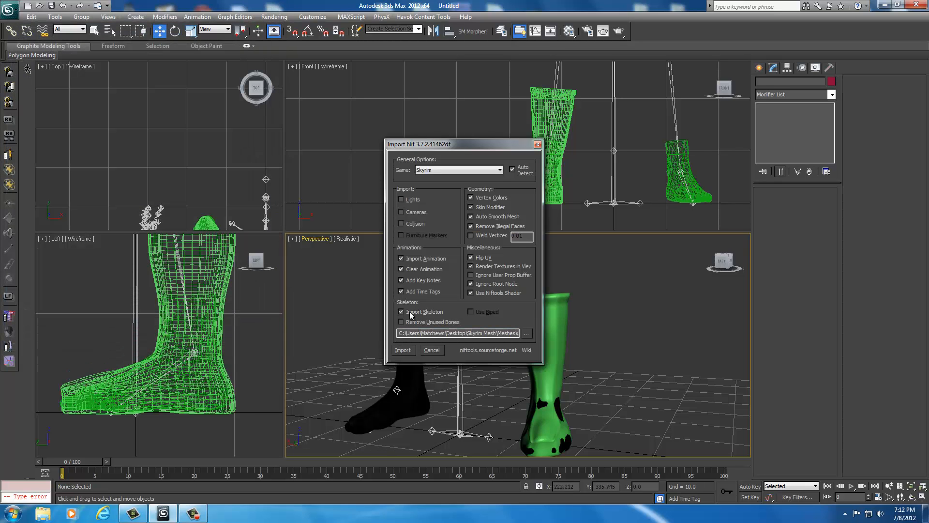
click(401, 350)
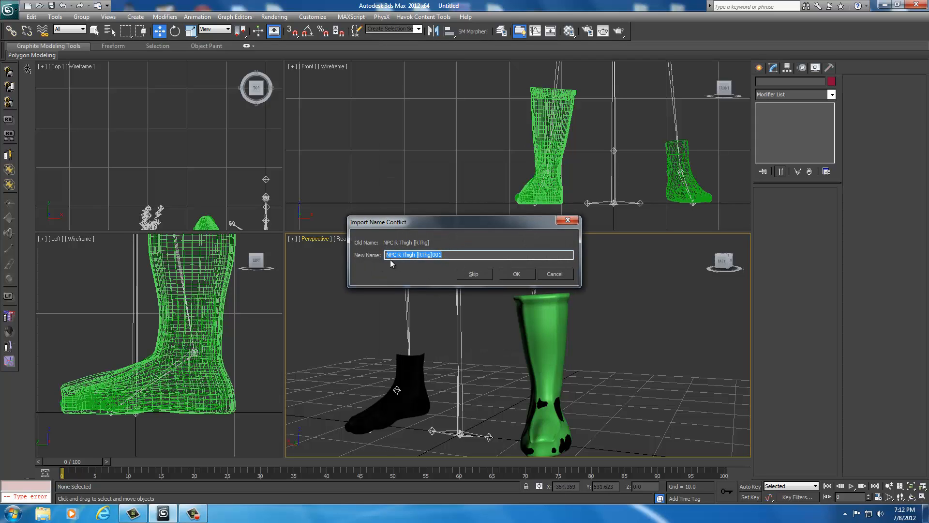
- Accept the suggested new names for all conflicting objects, such as NPC R Thigh [RThg]001
click(513, 274)
click(513, 274)
click(513, 274)
click(513, 274)
click(513, 274)
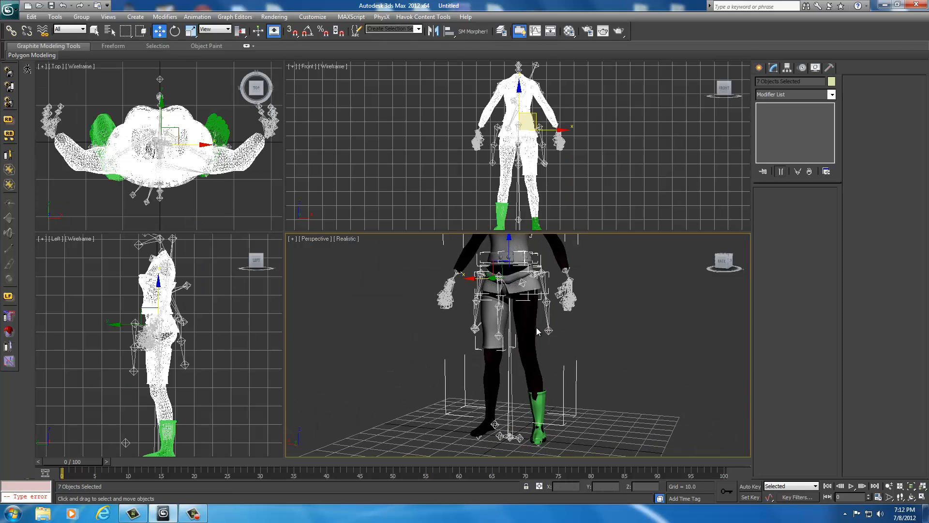
- Examine how the boot fits the imported body's leg, from the full figure to close-ups of the boot top
scroll(536, 327, up, 5)
middle_drag(551, 316, 559, 228)
scroll(539, 304, up, 4)
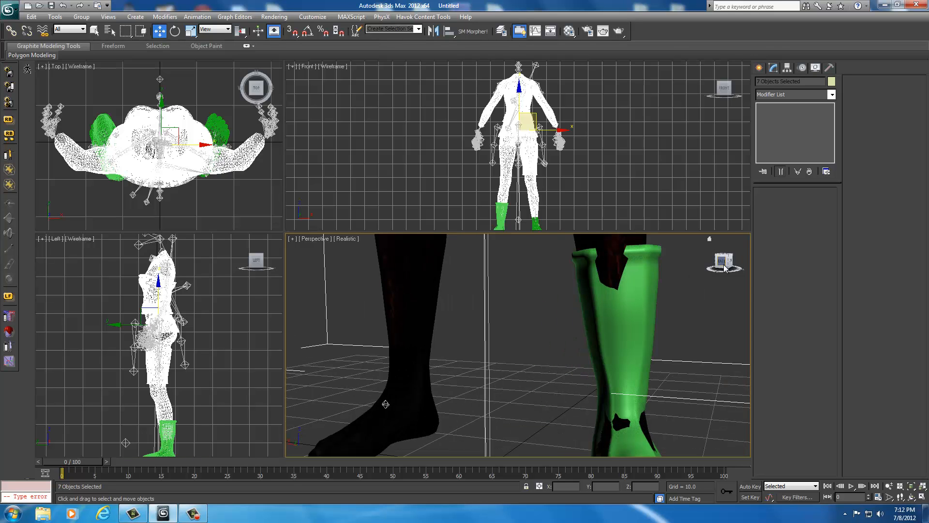
alt+middle_drag(684, 272, 292, 263)
scroll(532, 314, down, 10)
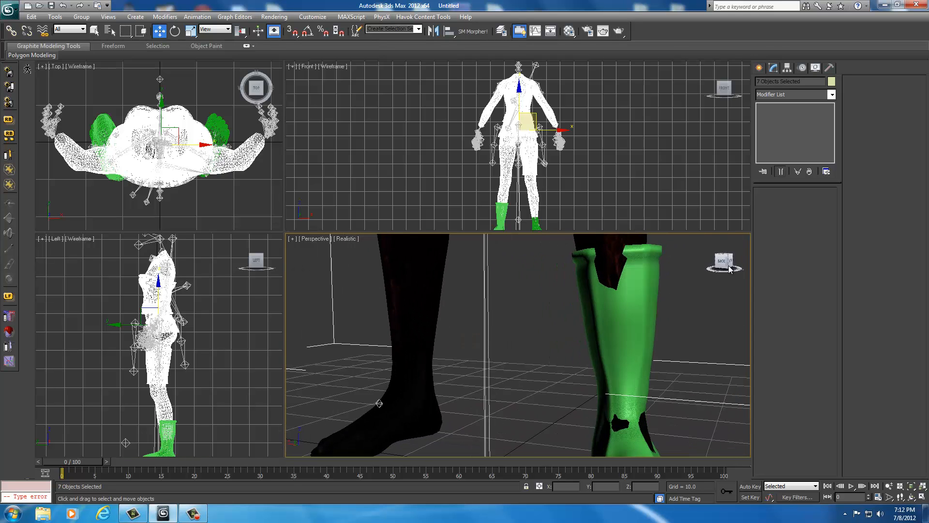
middle_drag(568, 320, 570, 348)
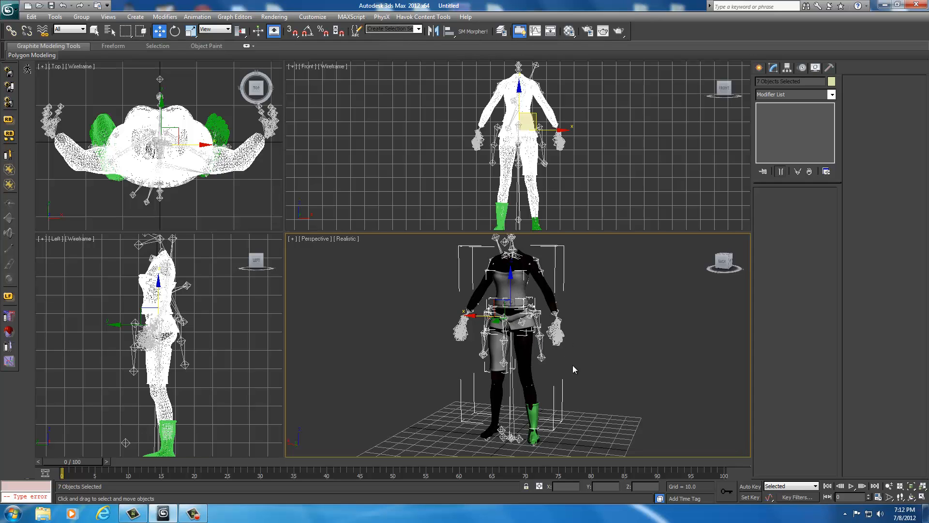
scroll(569, 367, up, 6)
scroll(552, 318, up, 6)
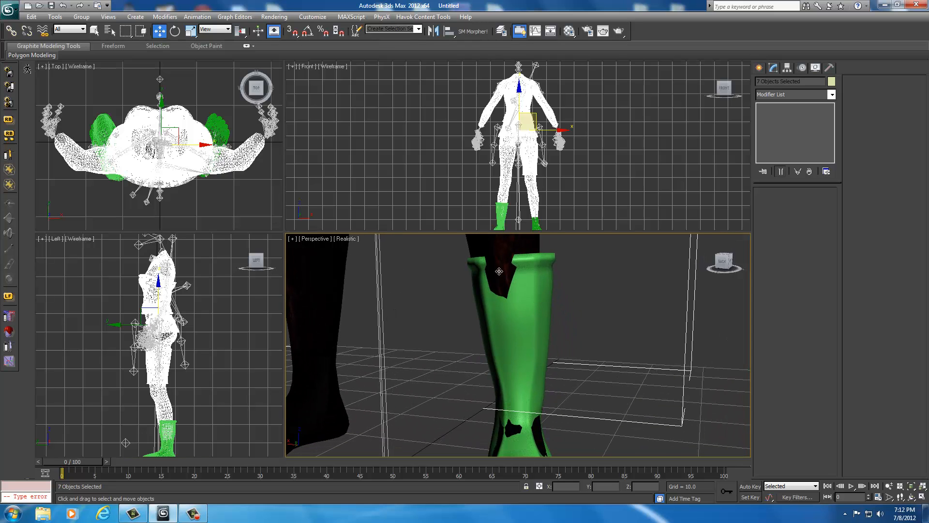
drag(725, 261, 545, 326)
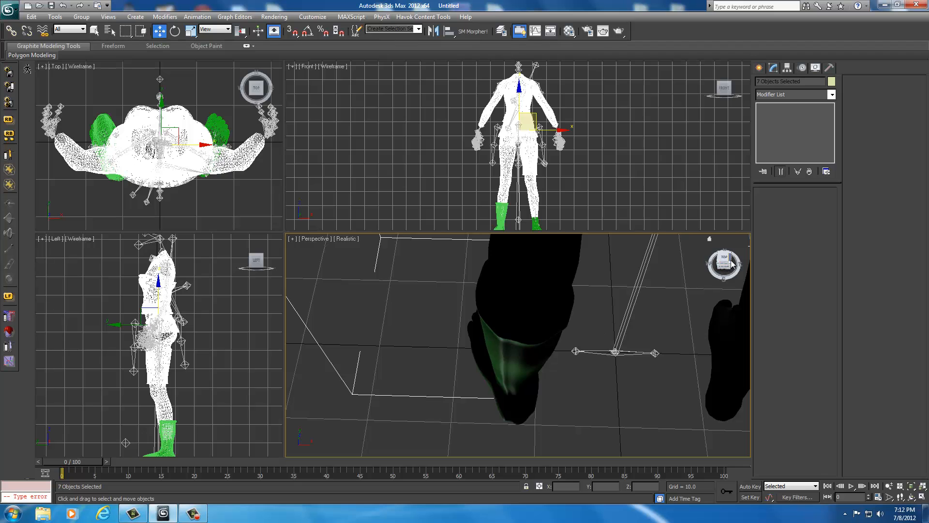
- Enter vertex editing on the boot mesh and select all shaft vertices from the rim down to the ankle
drag(733, 264, 637, 342)
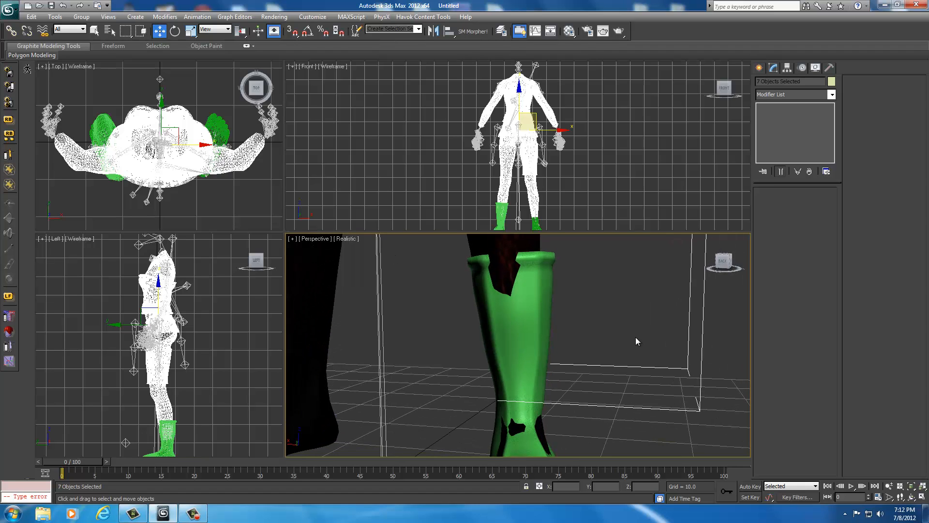
middle_drag(636, 341, 624, 295)
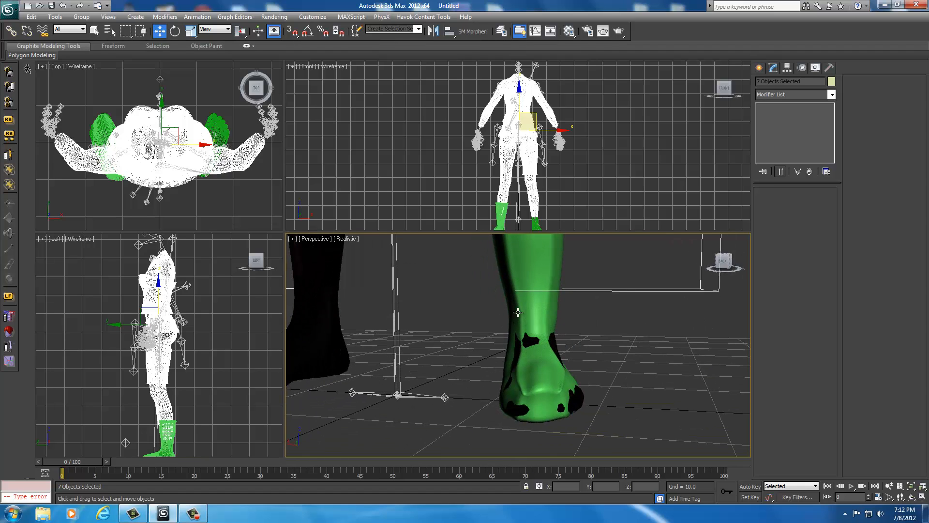
scroll(531, 317, down, 5)
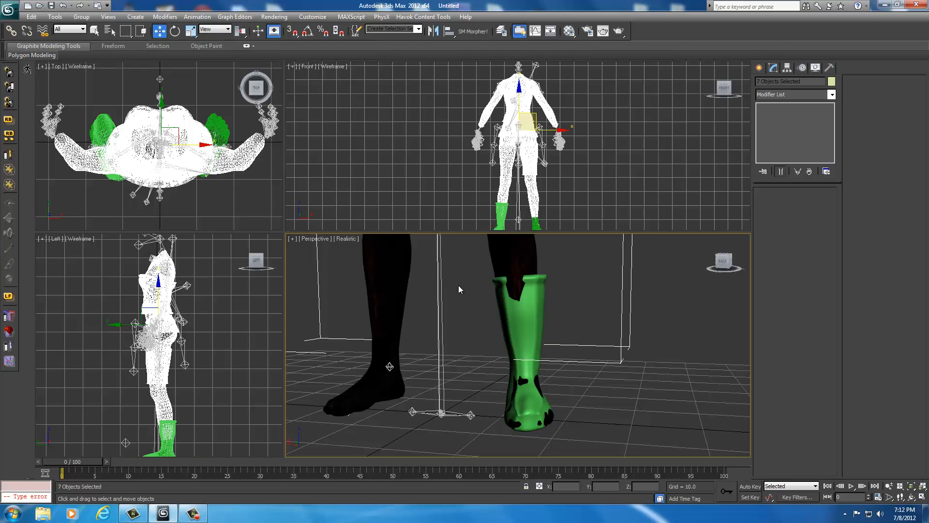
click(525, 325)
click(769, 206)
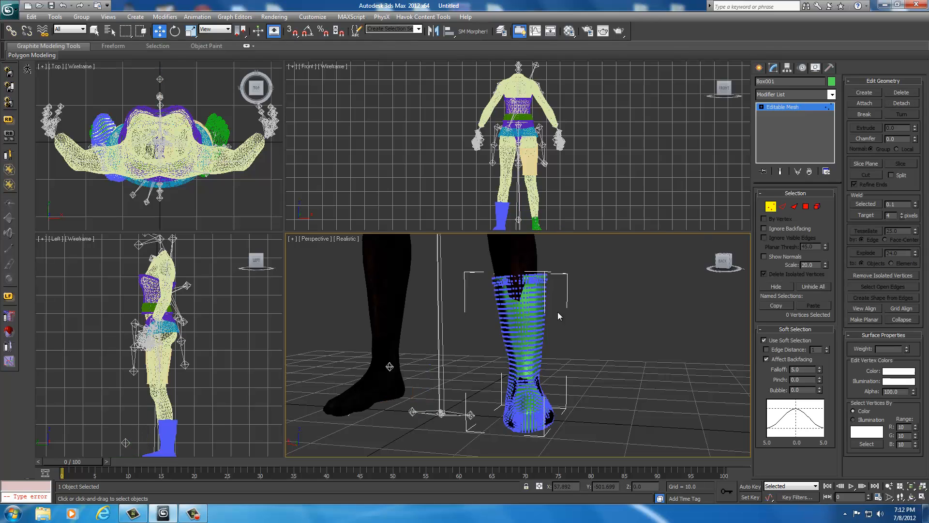
drag(711, 257, 713, 257)
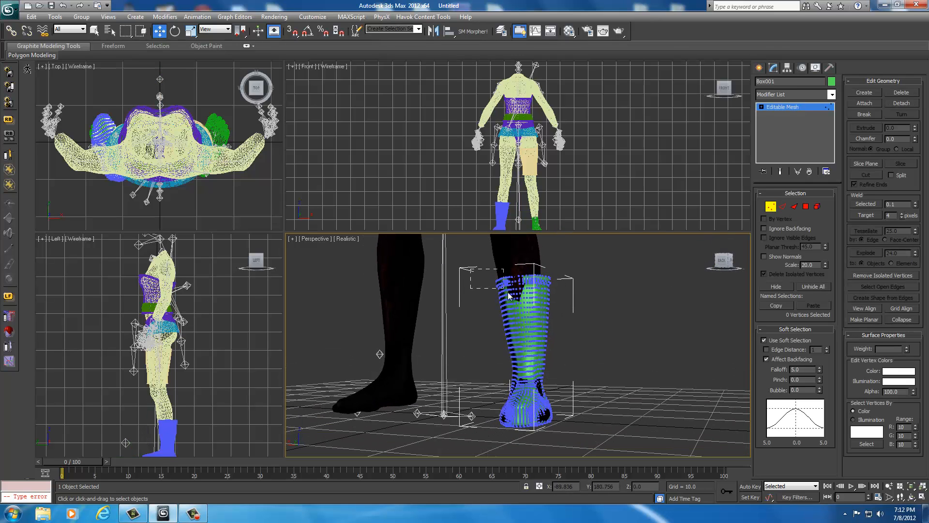
drag(559, 332, 582, 374)
drag(582, 373, 584, 377)
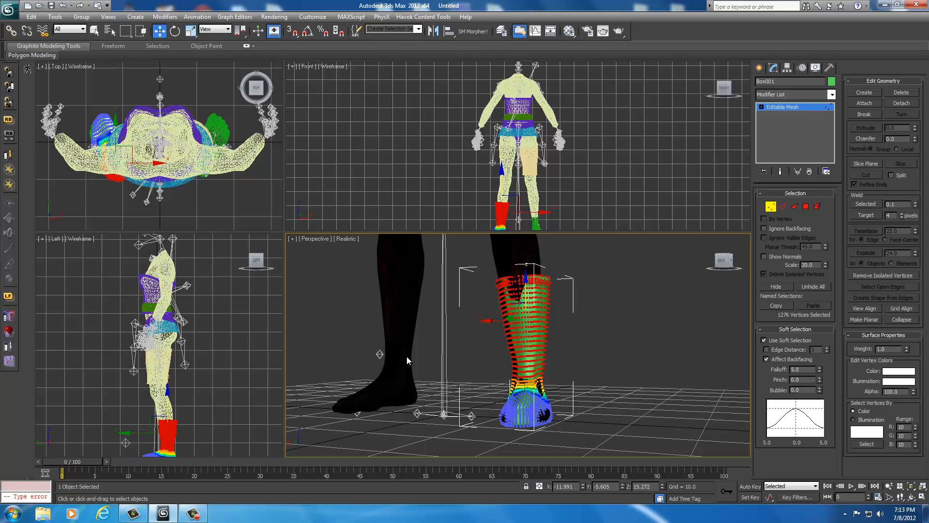
- Rotate the selected boot shaft vertices slightly around the X axis to follow the leg's slant
scroll(576, 368, up, 5)
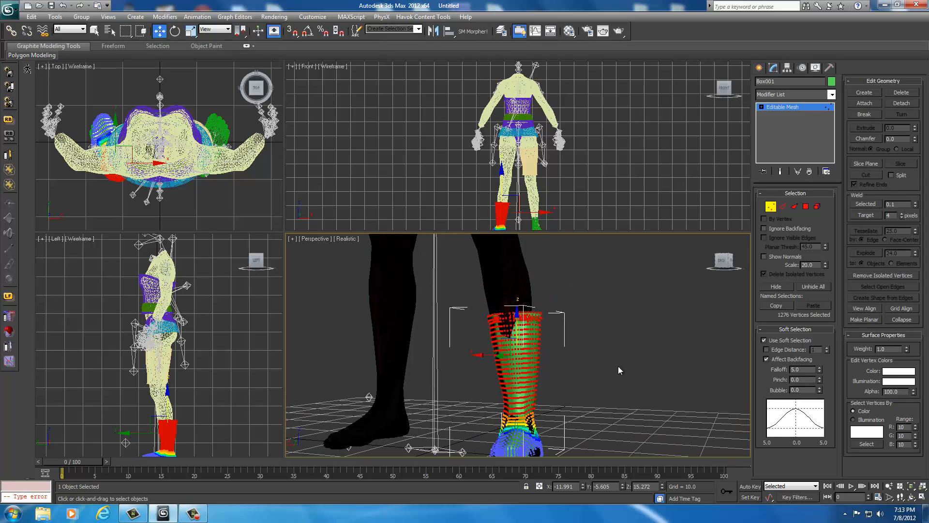
right_click(575, 367)
click(587, 386)
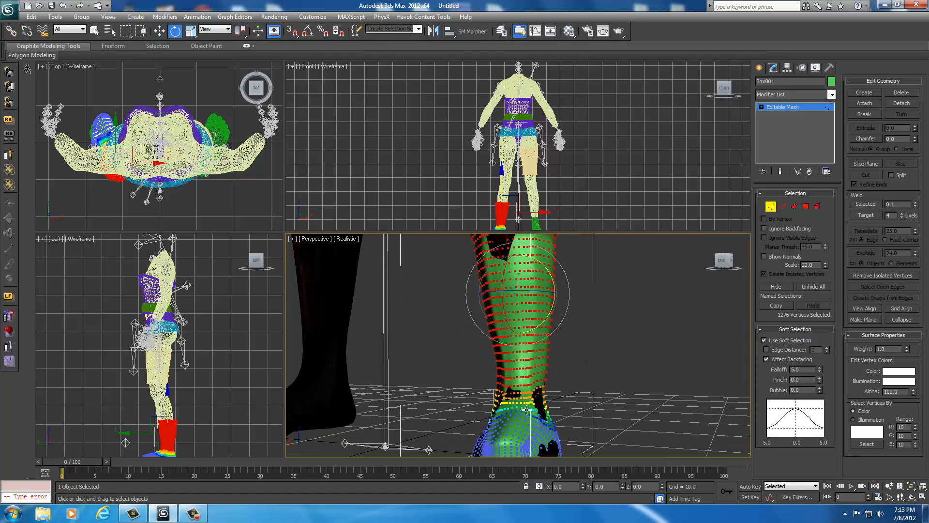
drag(724, 261, 696, 271)
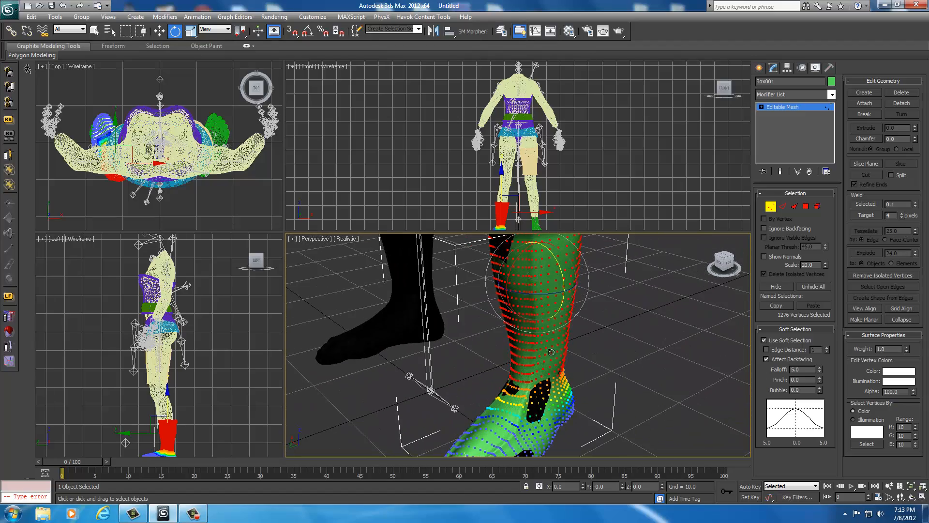
middle_drag(551, 352, 544, 407)
drag(724, 264, 290, 272)
drag(496, 326, 495, 327)
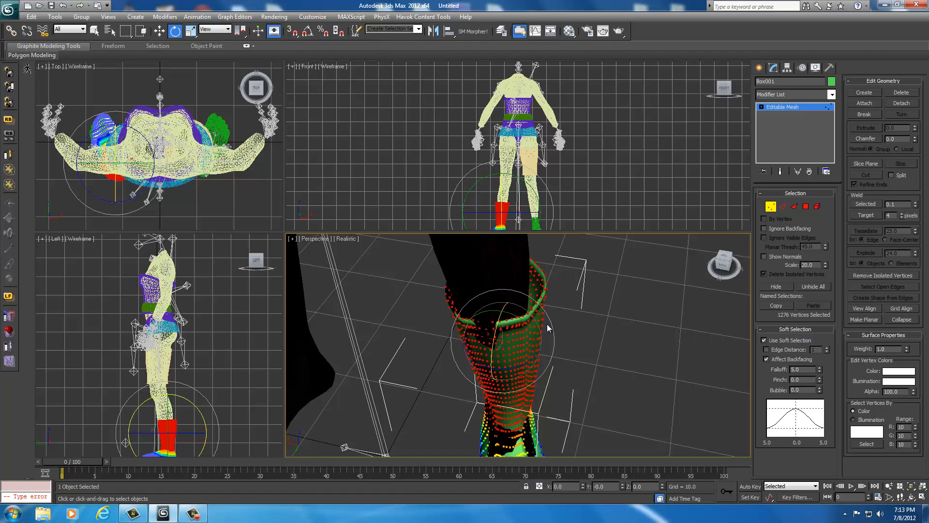
- Select only the upper shaft vertices in the Left view and move them slightly forward, toward the toes
middle_drag(557, 323, 614, 344)
drag(722, 264, 653, 250)
middle_drag(680, 346, 632, 335)
right_click(631, 333)
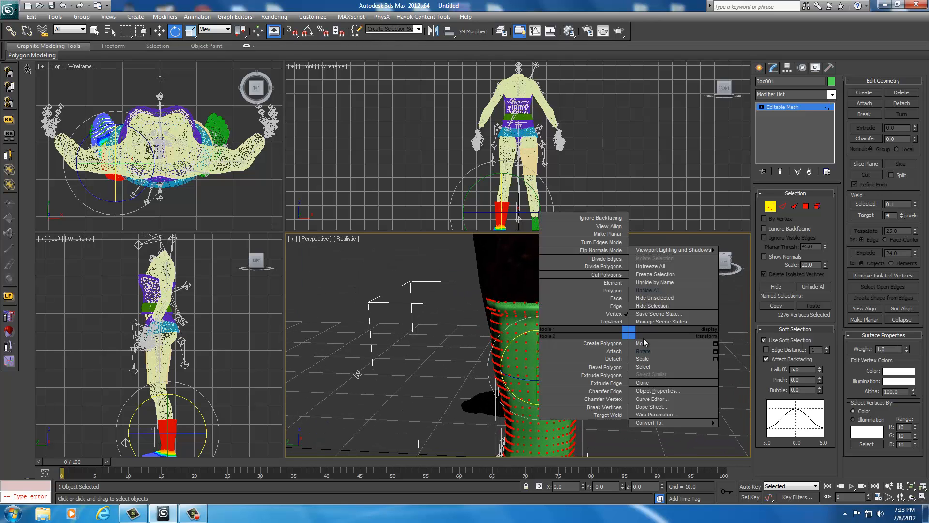
click(646, 344)
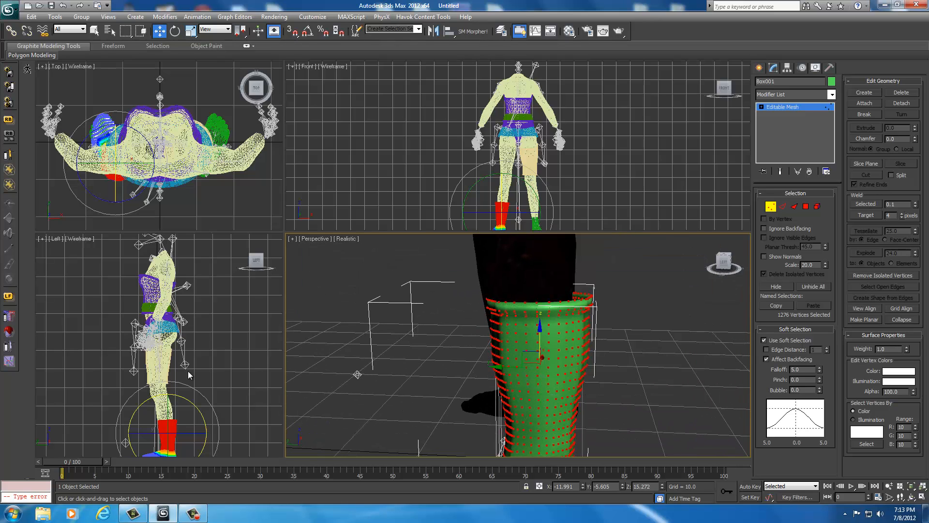
middle_drag(210, 445, 193, 356)
scroll(193, 356, up, 6)
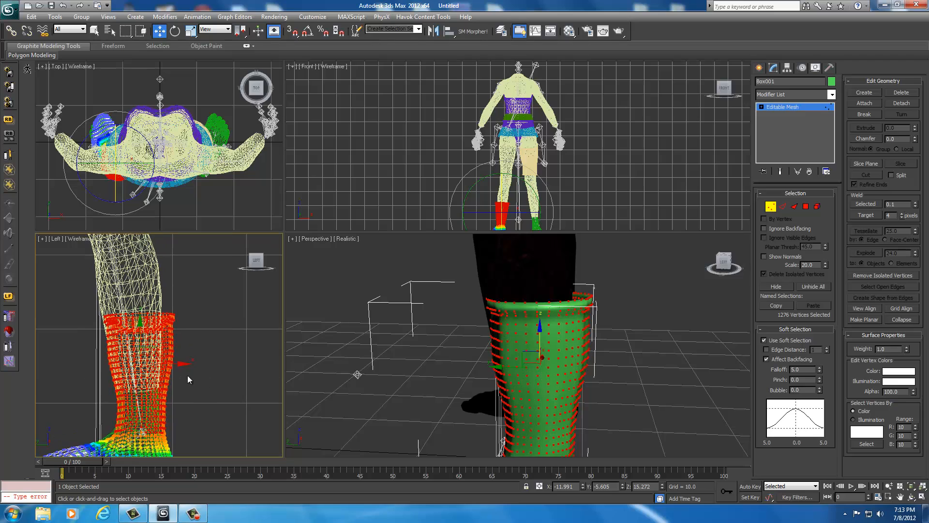
drag(83, 303, 203, 348)
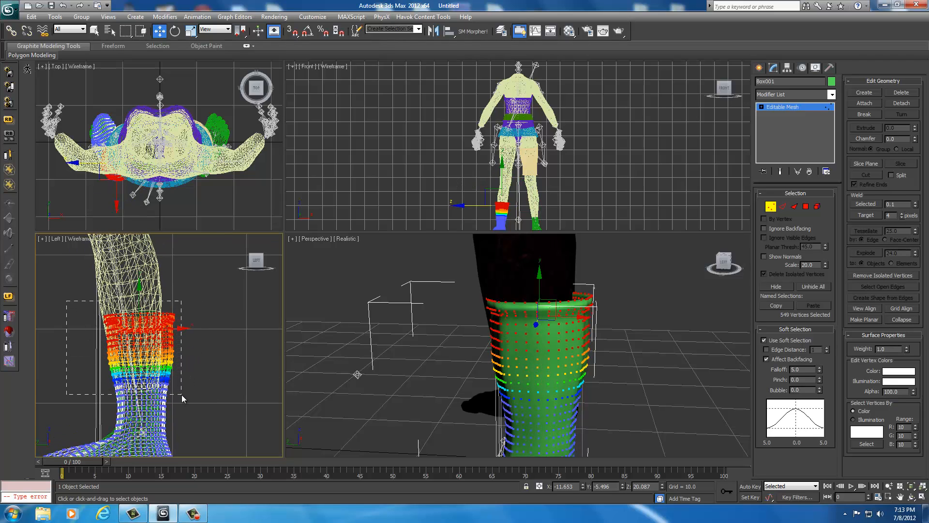
drag(182, 394, 182, 394)
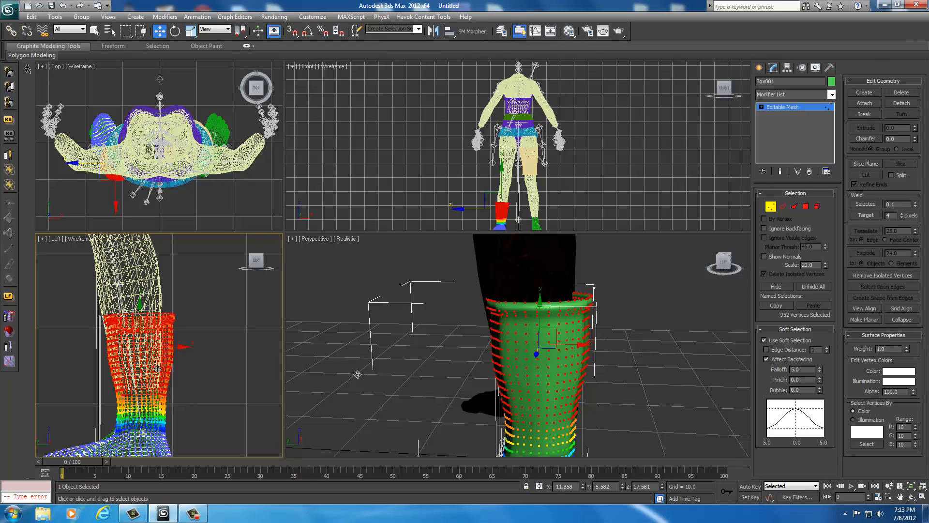
drag(180, 346, 170, 346)
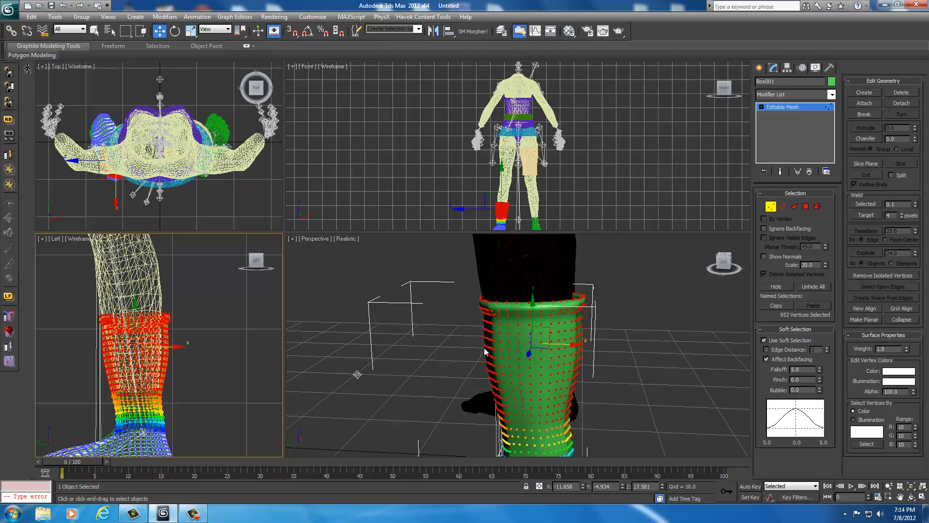
- Rotate the upper shaft vertices by about -3.58 degrees around the X axis
right_click(452, 355)
click(457, 370)
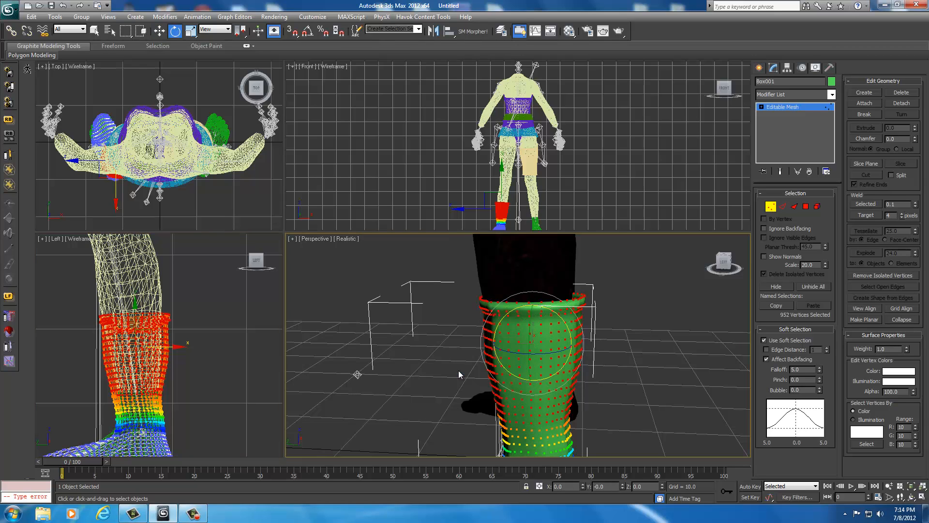
drag(500, 312, 499, 316)
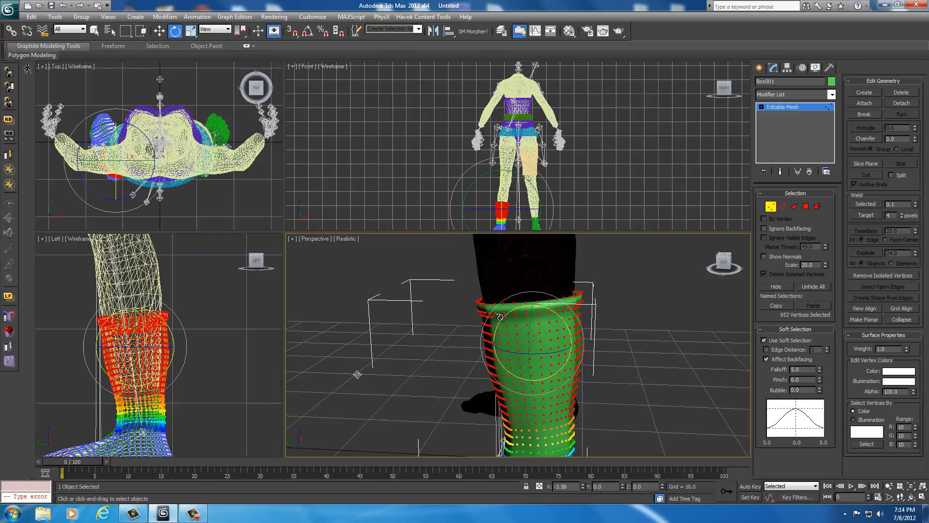
- Select a patch of vertices at the back of the ankle and move it about 0.15 in X and 0.3 in Y
middle_drag(499, 317, 498, 258)
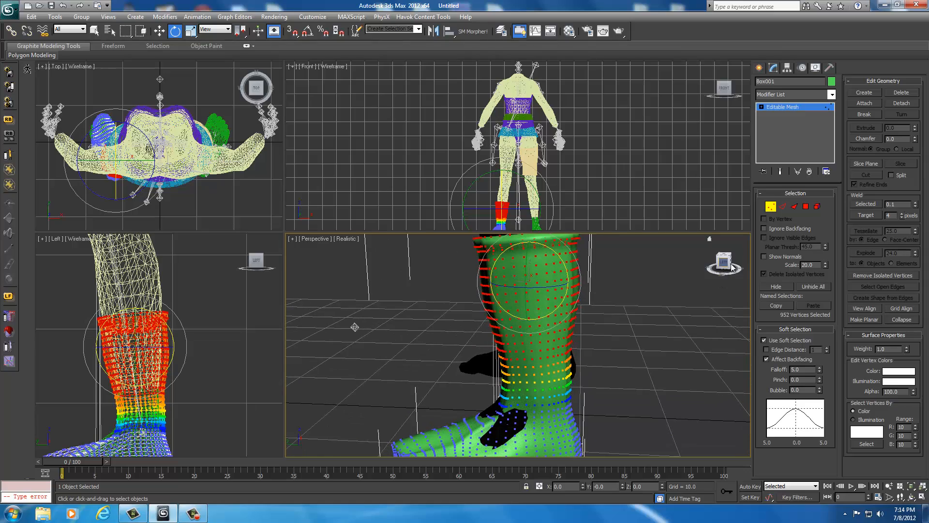
drag(724, 264, 581, 293)
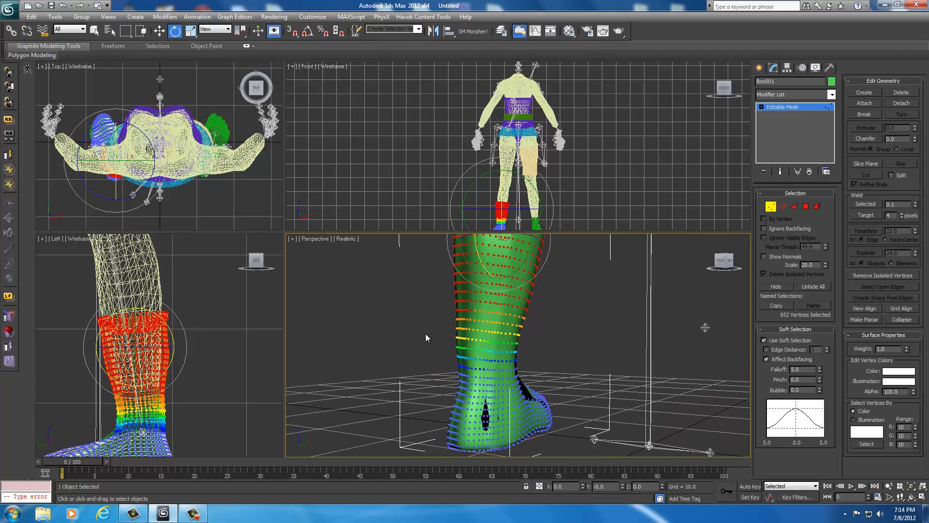
drag(462, 363, 462, 364)
right_click(462, 364)
click(467, 366)
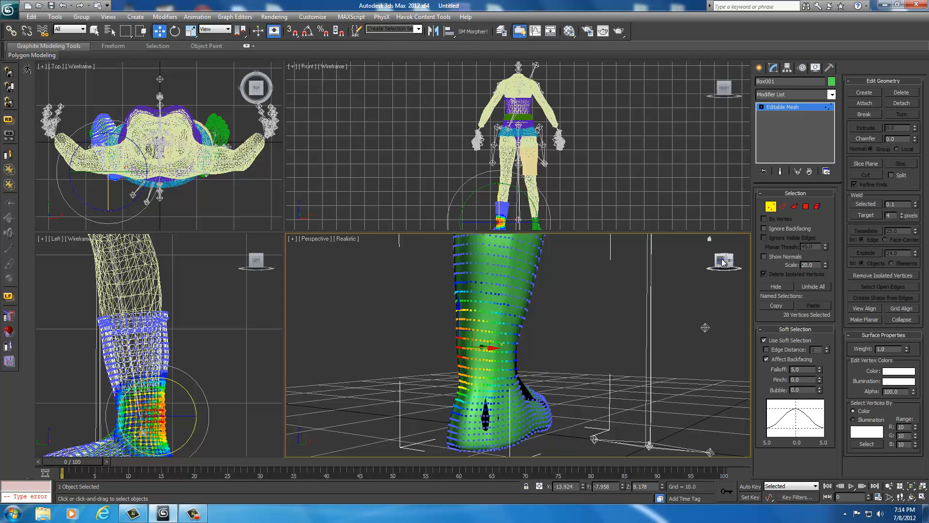
drag(722, 263, 312, 329)
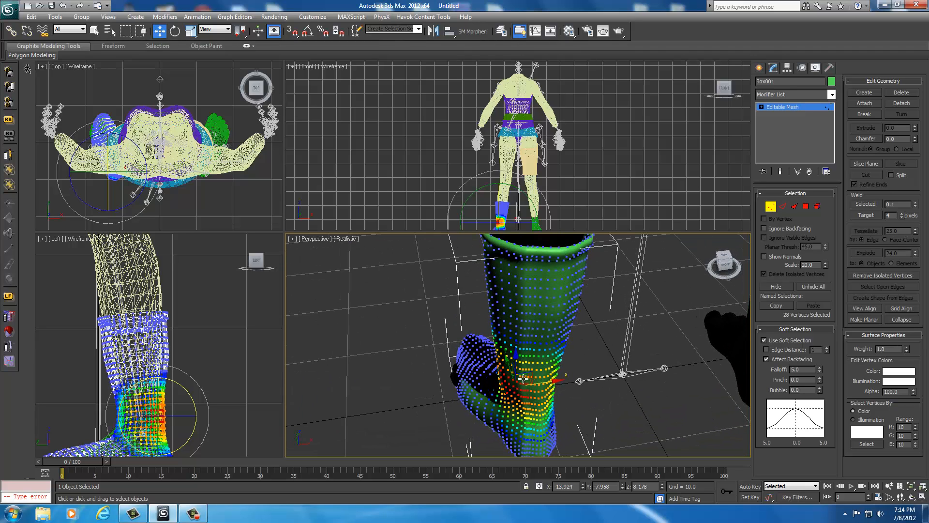
drag(524, 378, 529, 374)
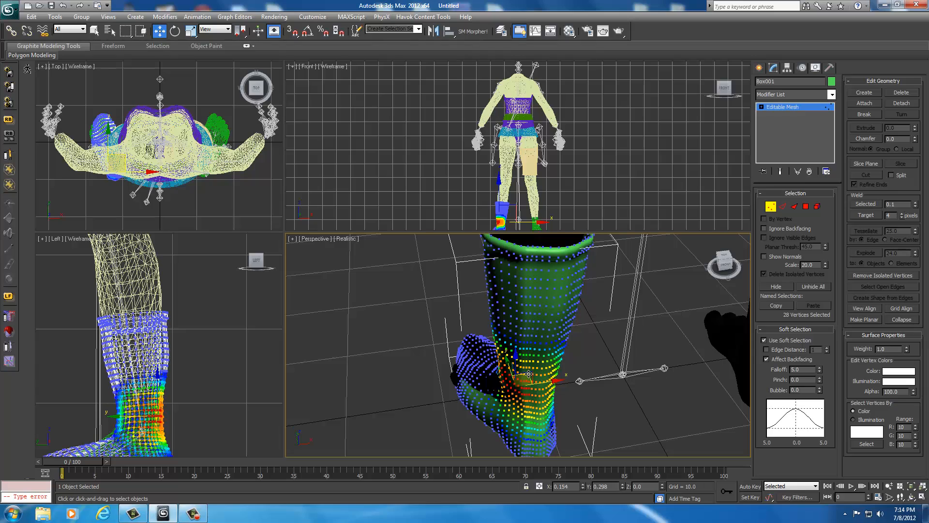
click(693, 301)
- Reselect the upper shaft vertices in the Left view and scale them down slightly for a tighter fit around the calf
drag(725, 264, 406, 255)
middle_drag(633, 317, 643, 399)
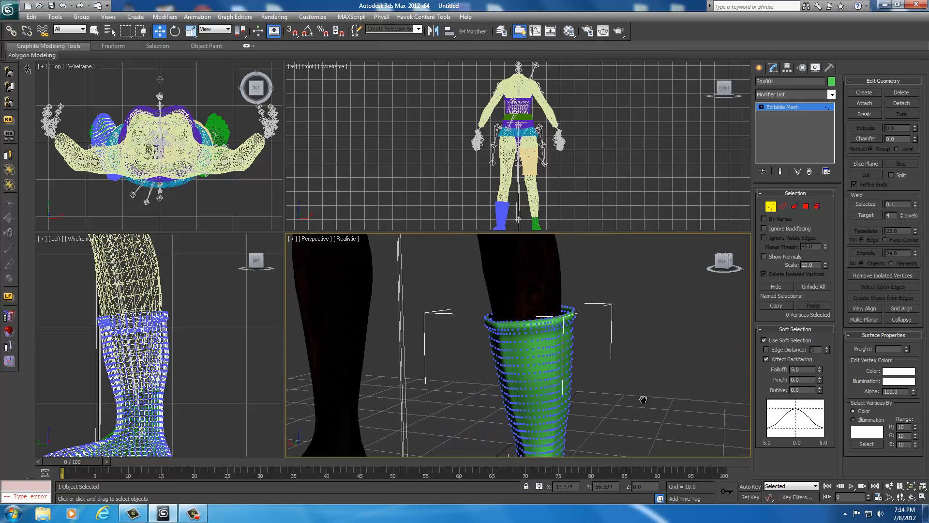
drag(724, 261, 611, 311)
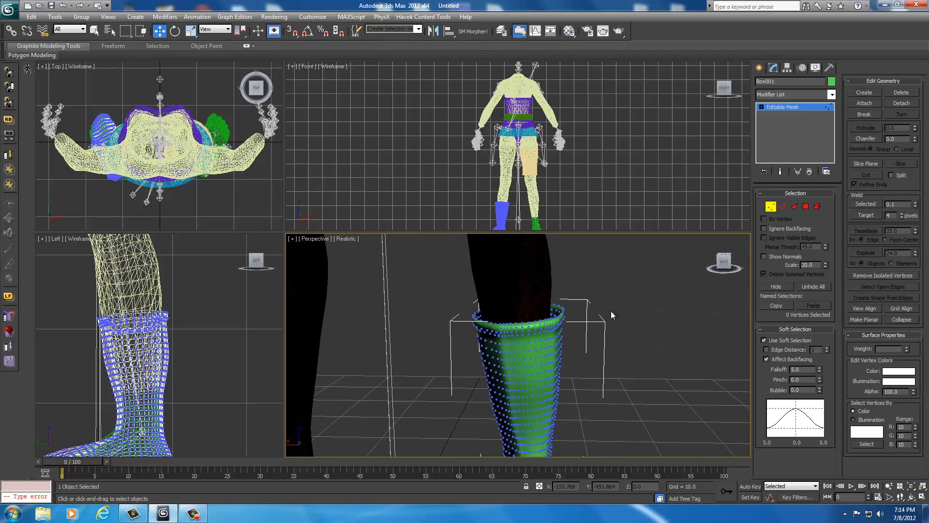
drag(68, 308, 146, 349)
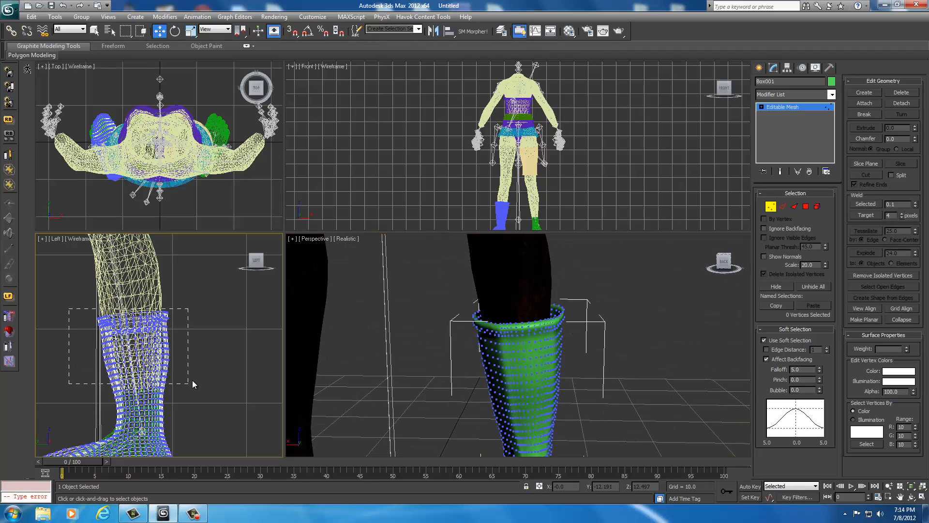
drag(192, 380, 194, 379)
right_click(527, 379)
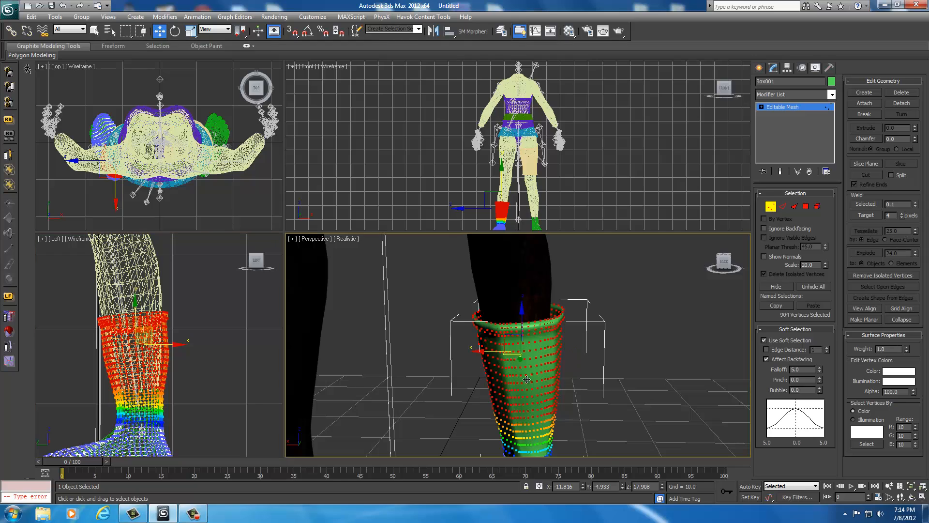
right_click(527, 379)
click(542, 403)
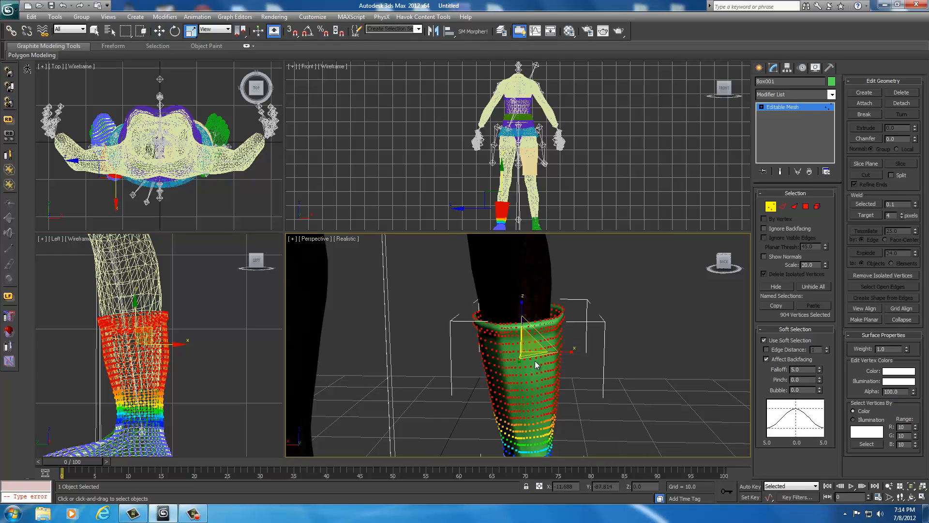
drag(533, 357, 528, 356)
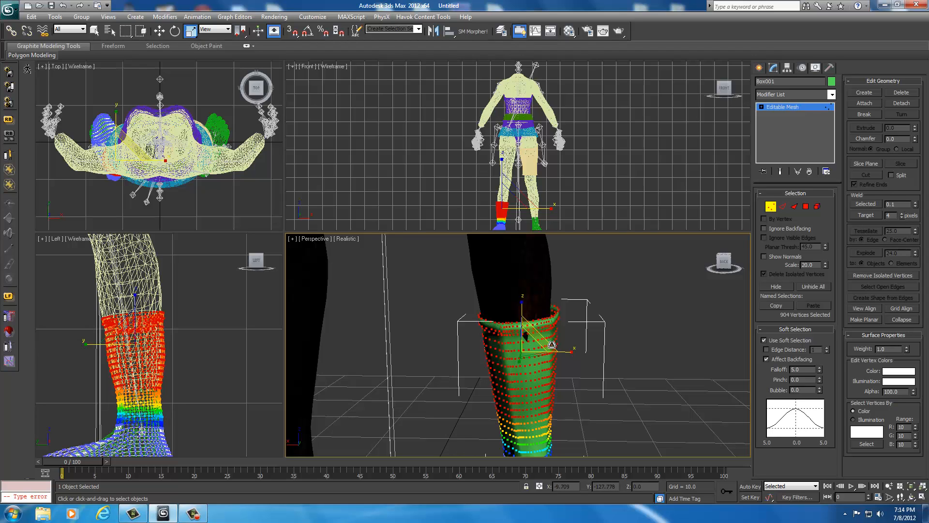
click(567, 349)
- Select a vertex just below the boot's front rim and move it with soft selection to refine the fit around the shin
click(527, 336)
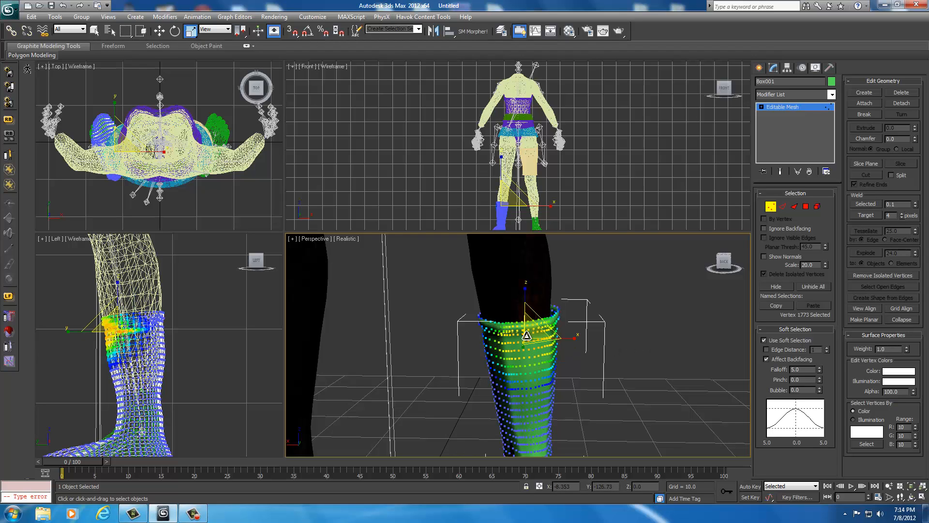
right_click(526, 336)
click(534, 342)
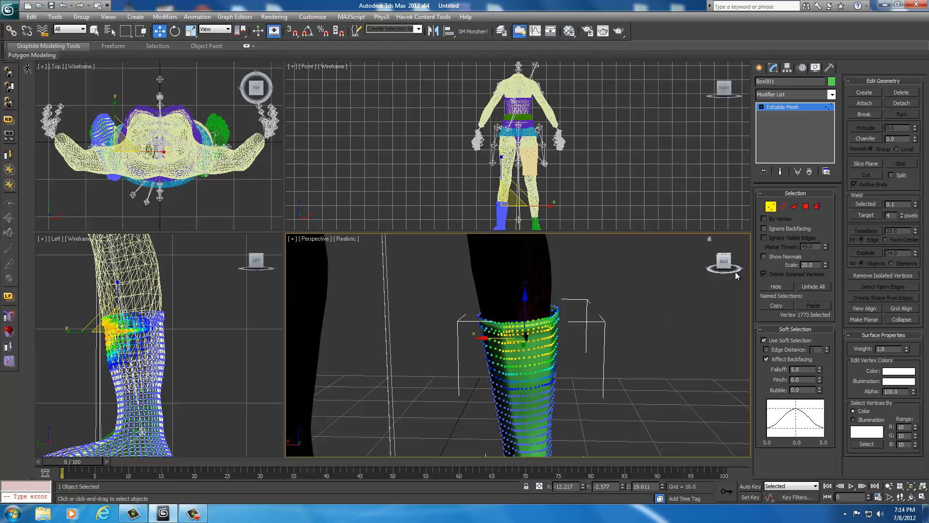
alt+middle_drag(522, 341, 534, 361)
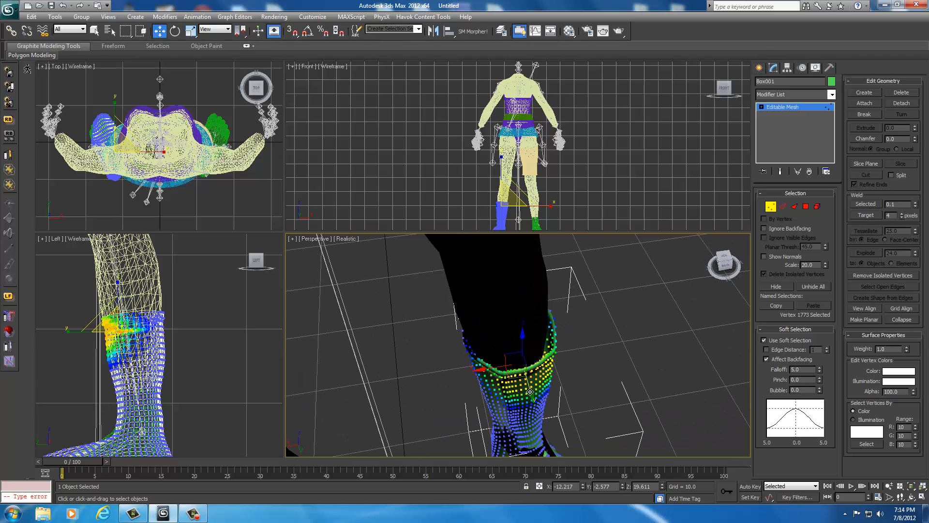
click(639, 380)
- Select a vertex below the rear rim and pull it slightly outward to cover the leg poking through the boot
drag(726, 267, 557, 269)
middle_drag(630, 351, 546, 307)
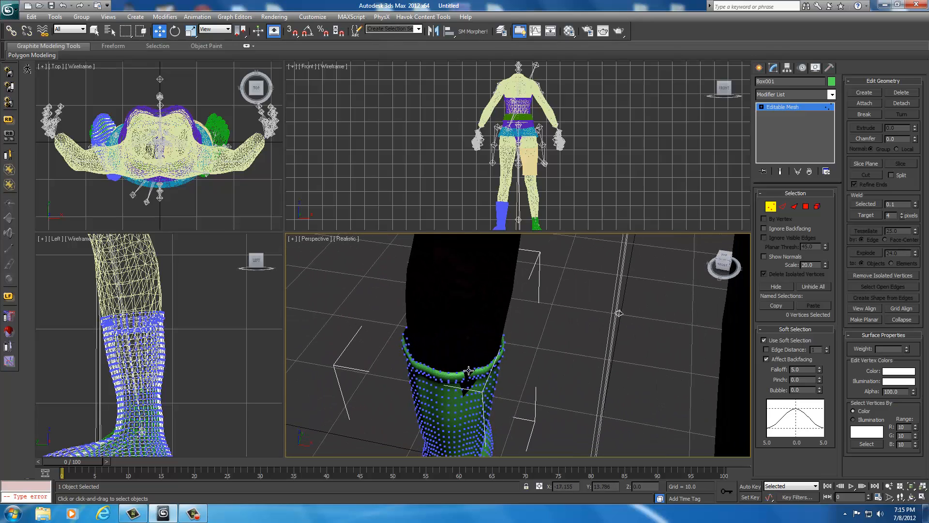
click(474, 380)
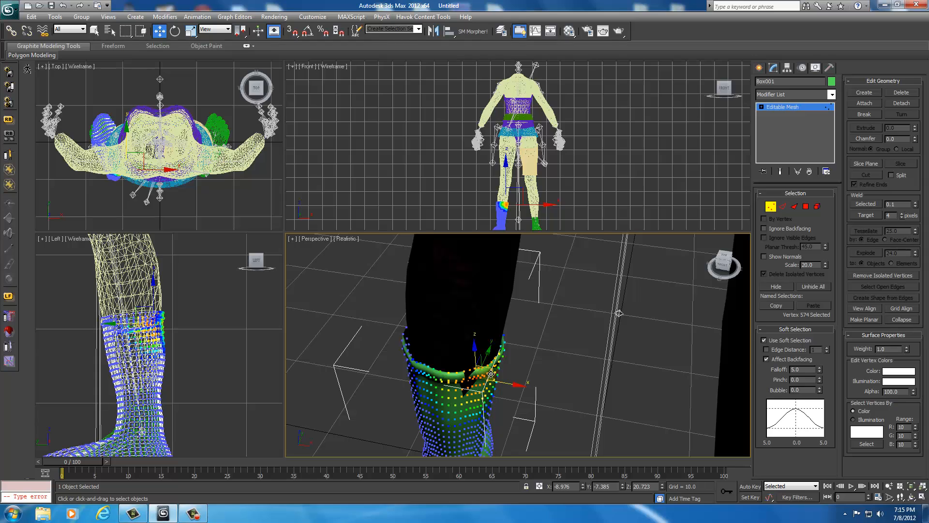
drag(494, 372, 494, 374)
click(620, 366)
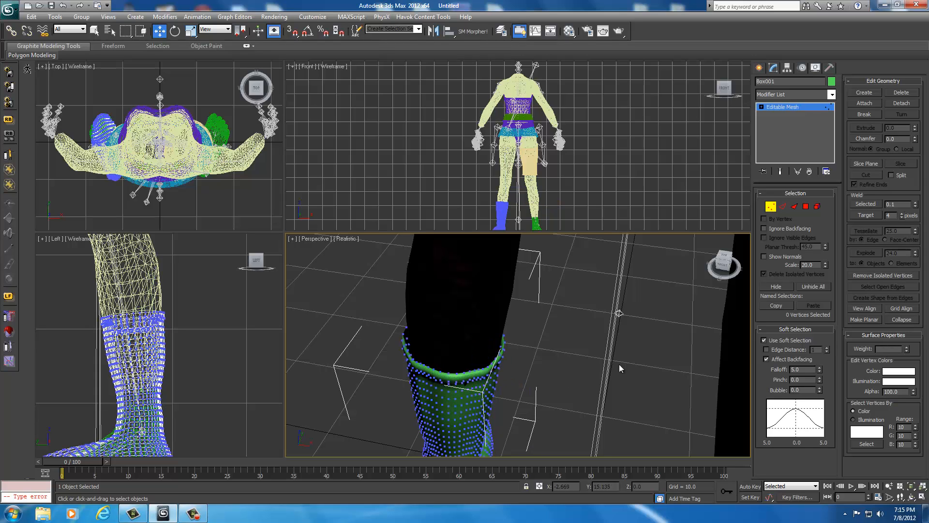
- Select a vertex just below the boot's rear rim and nudge it with soft selection to refine the fit around the calf
click(722, 265)
drag(744, 244, 738, 263)
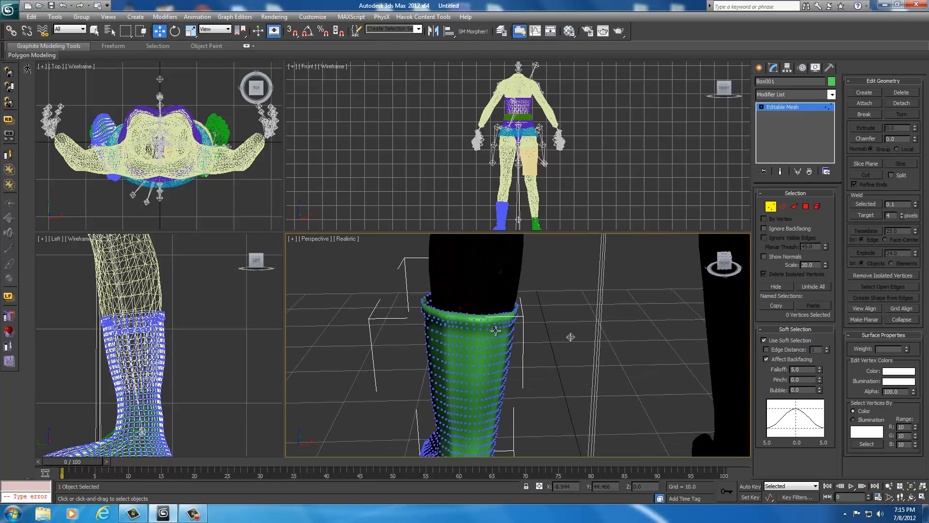
click(497, 327)
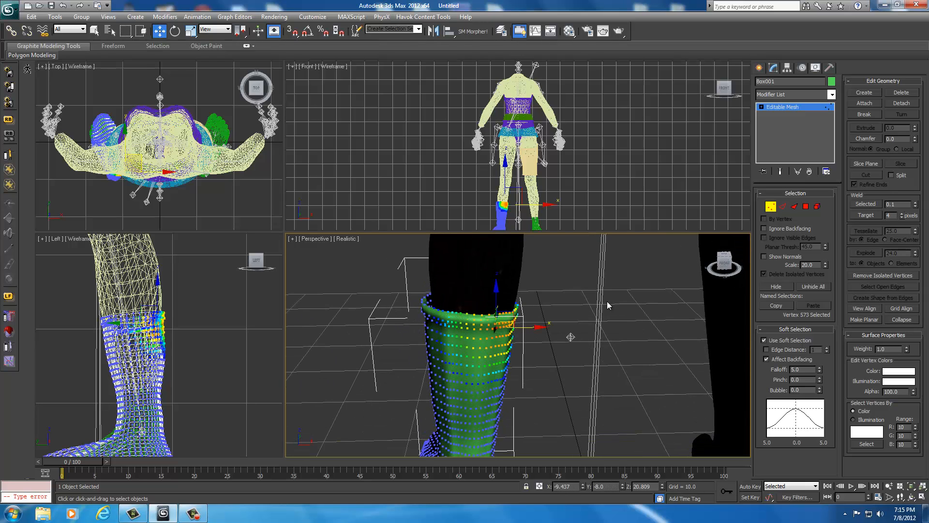
drag(725, 262, 294, 267)
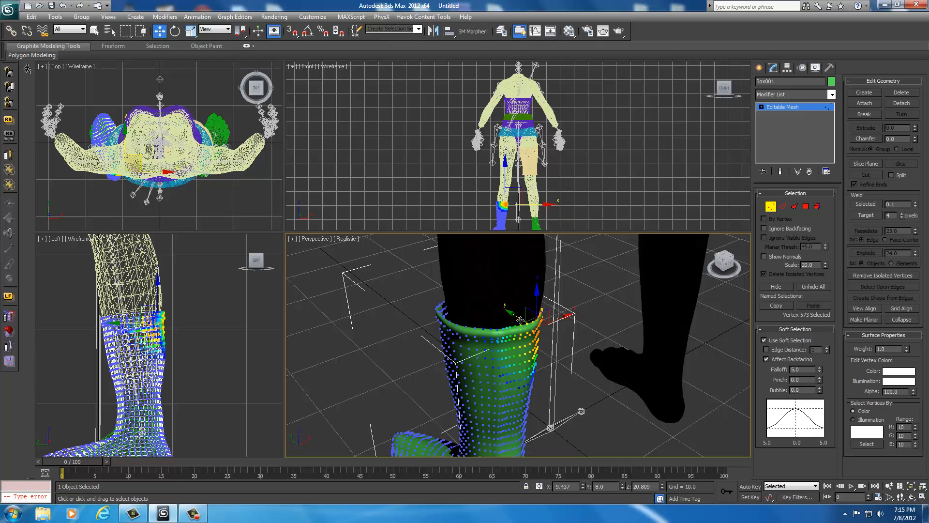
click(635, 355)
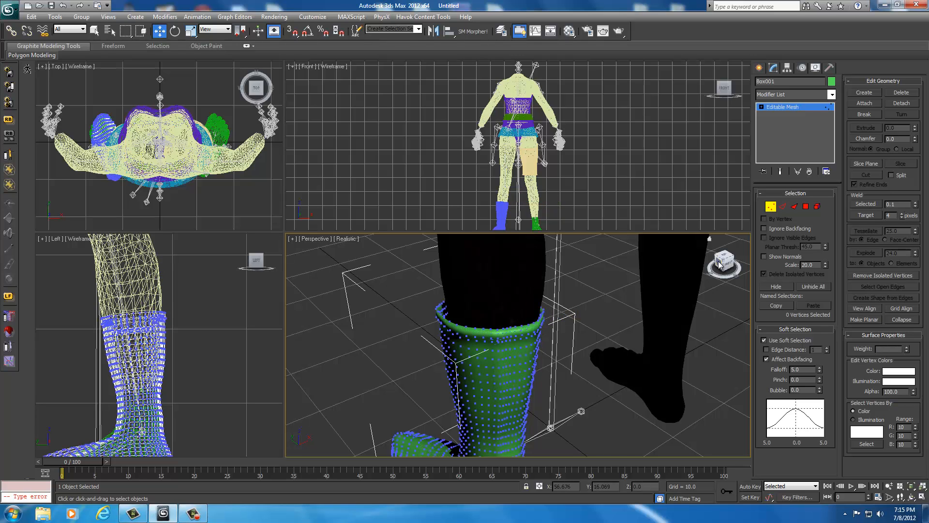
- Examine the boot and the bare leg from the front, sides and back to compare their shapes and check for poke-through
drag(725, 265, 556, 257)
middle_drag(622, 370, 618, 276)
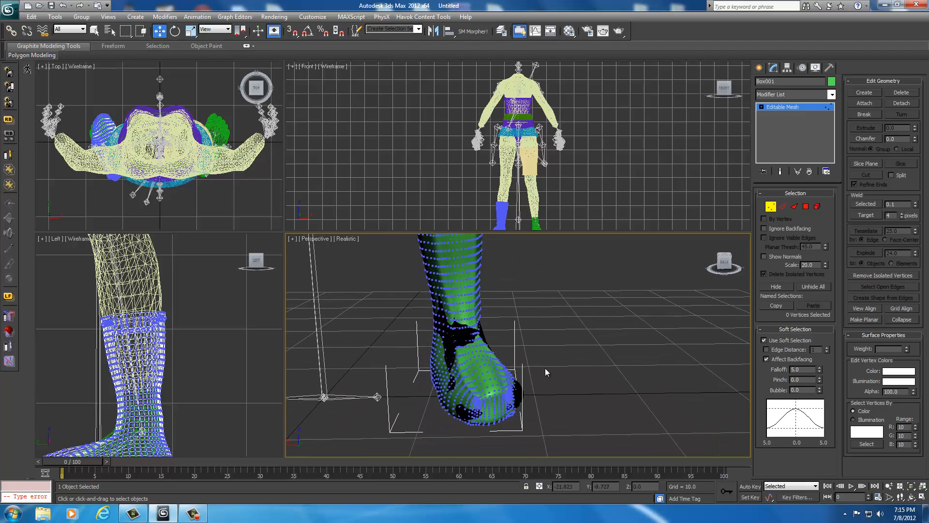
scroll(537, 387, down, 5)
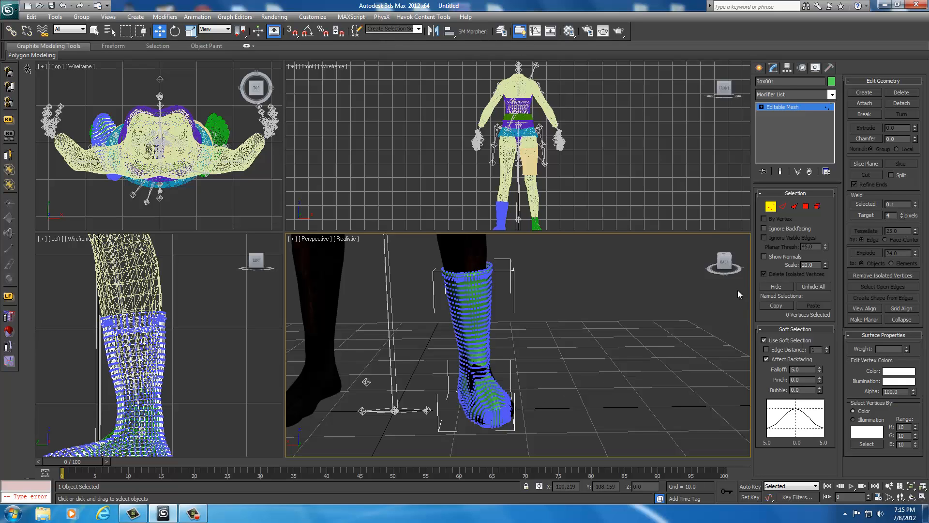
click(723, 266)
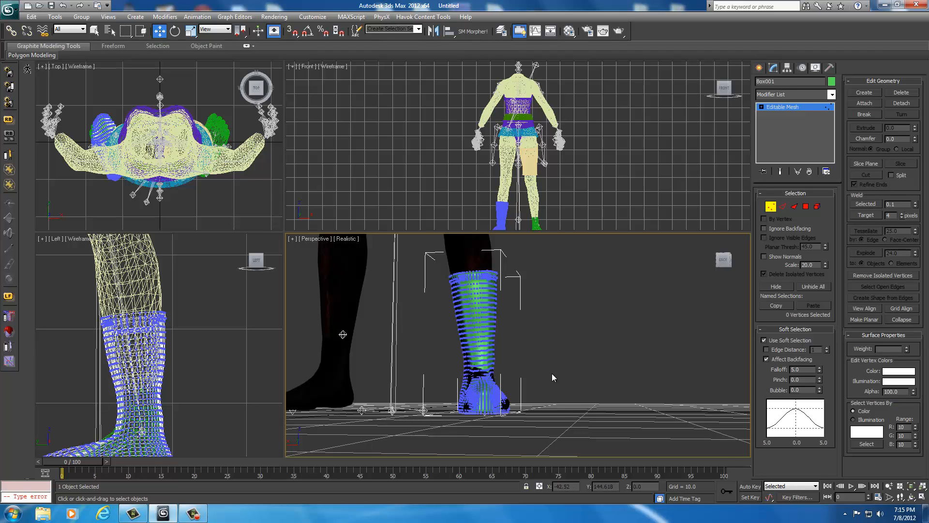
drag(726, 256, 587, 329)
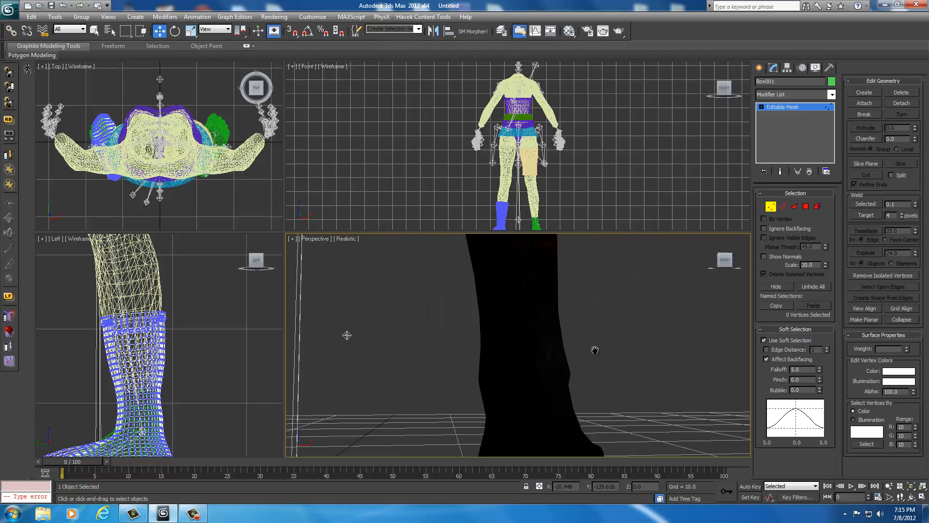
middle_drag(595, 350, 590, 299)
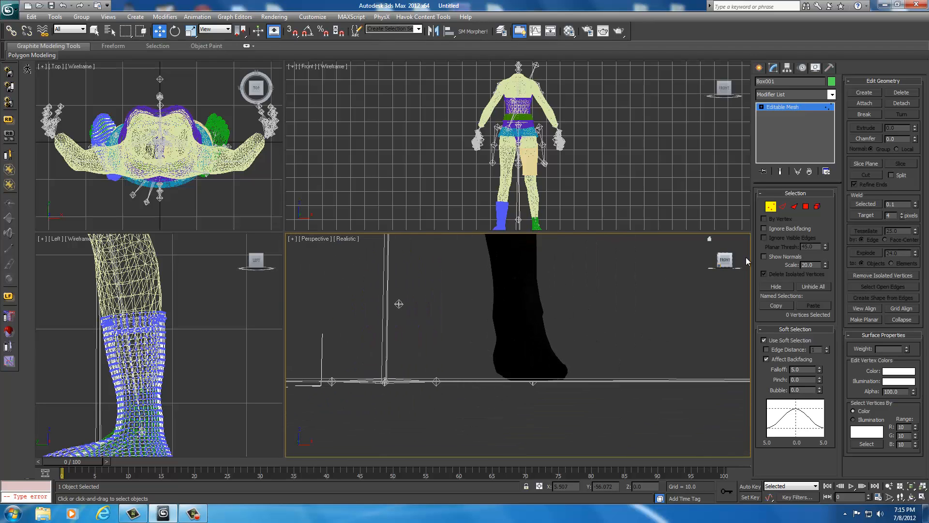
drag(719, 257, 452, 271)
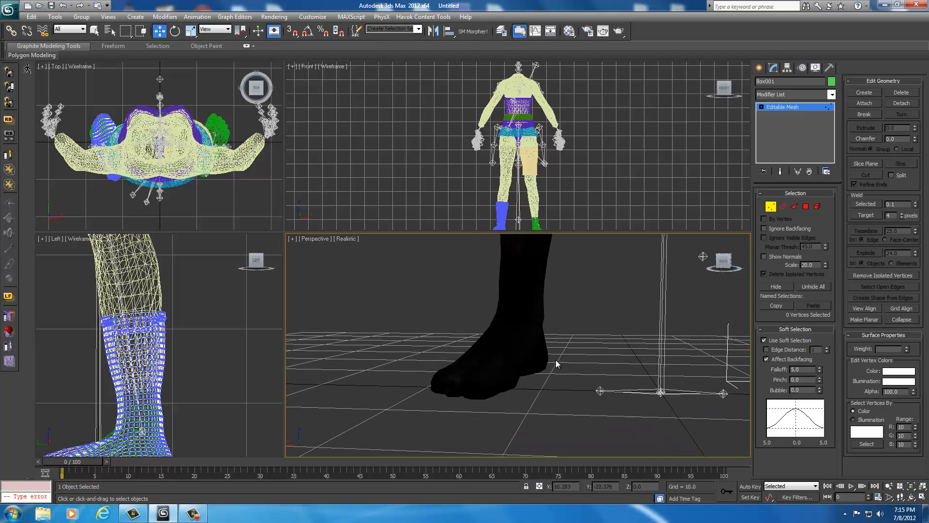
middle_drag(587, 344, 463, 315)
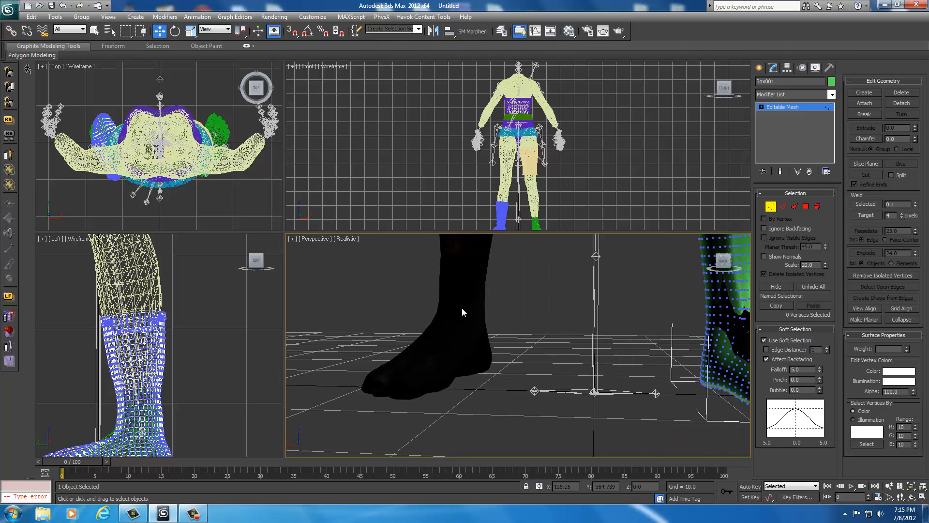
middle_drag(558, 322, 428, 341)
scroll(482, 263, down, 10)
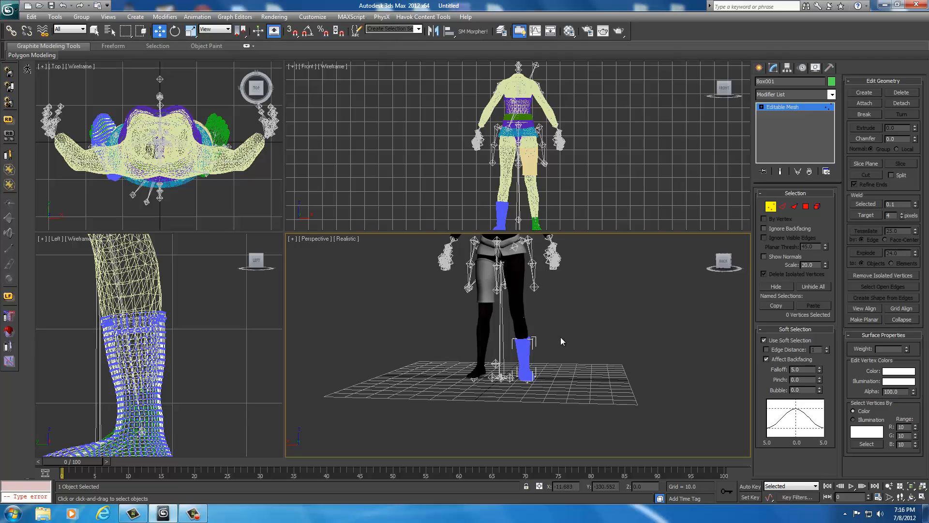
scroll(607, 346, up, 10)
scroll(583, 364, down, 2)
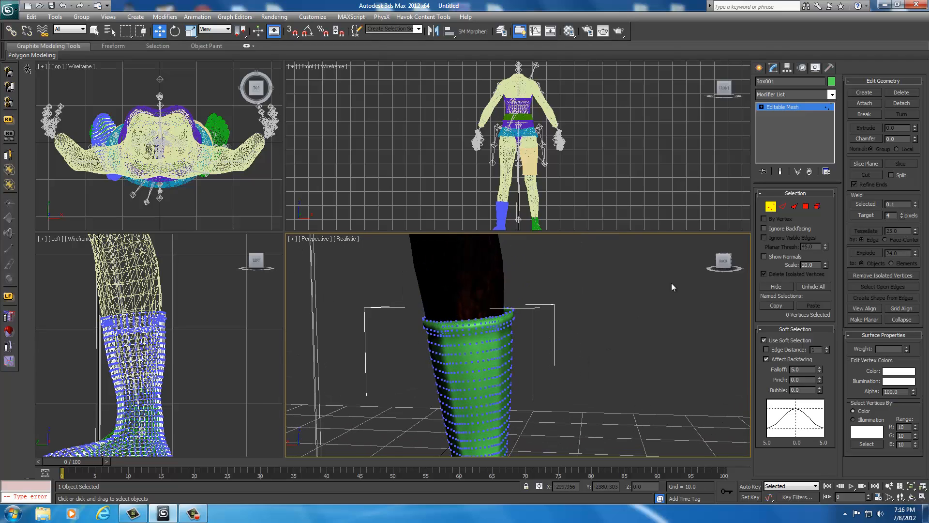
- Select the vertices along the front of the boot's upper shaft and move them inward with soft selection, closer to the shin
drag(725, 267, 296, 270)
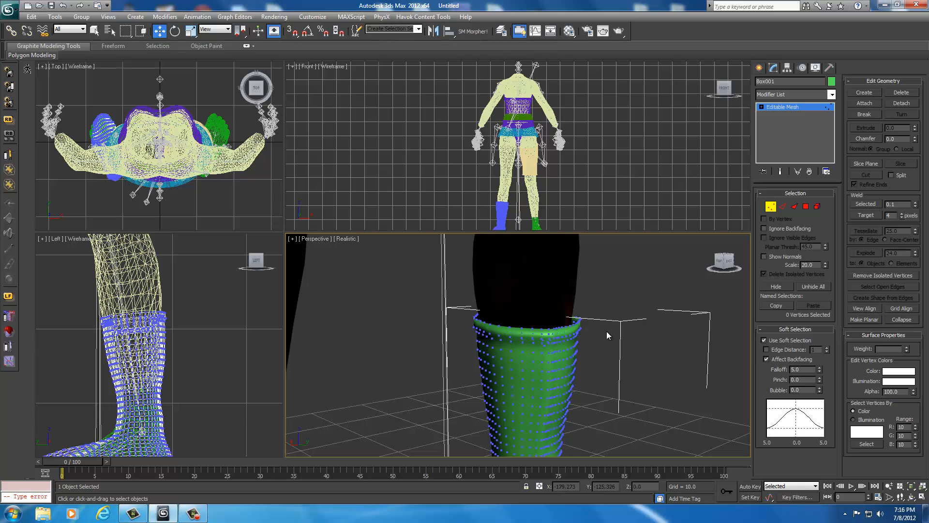
drag(725, 261, 701, 258)
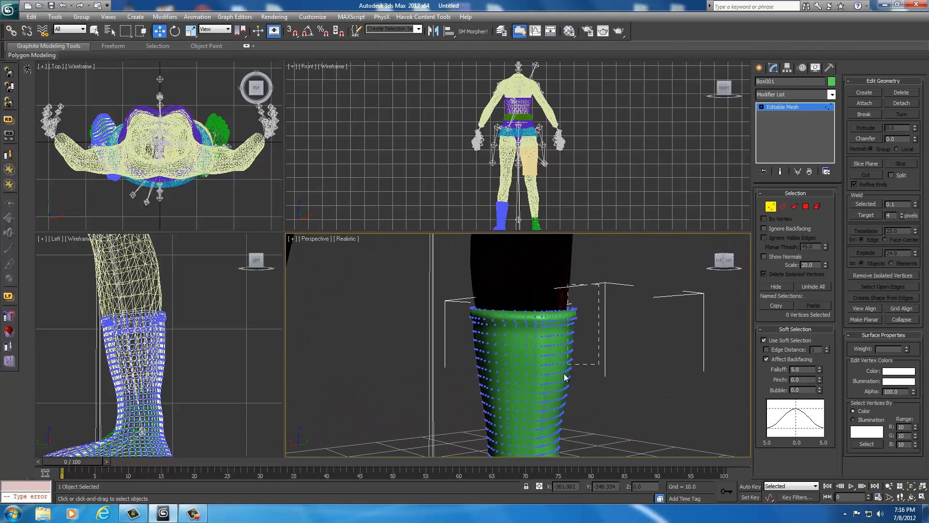
drag(565, 377, 553, 397)
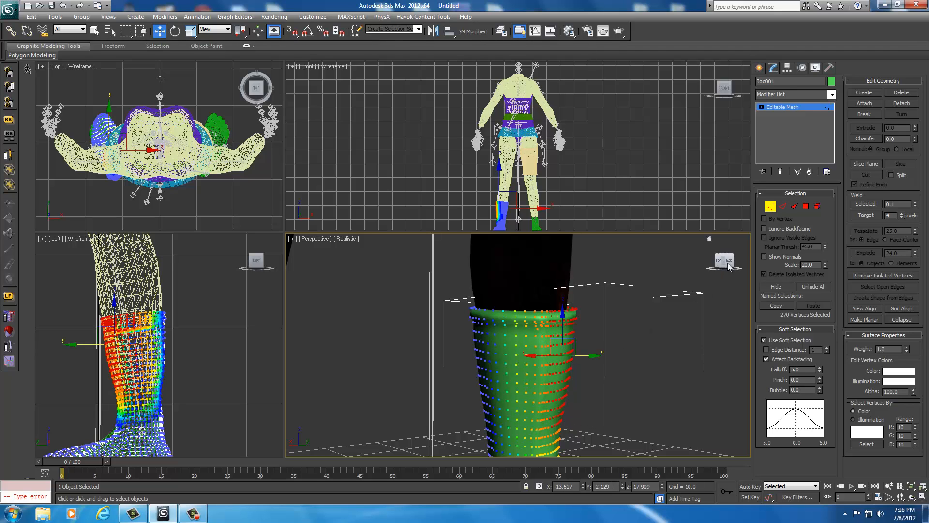
drag(724, 264, 681, 285)
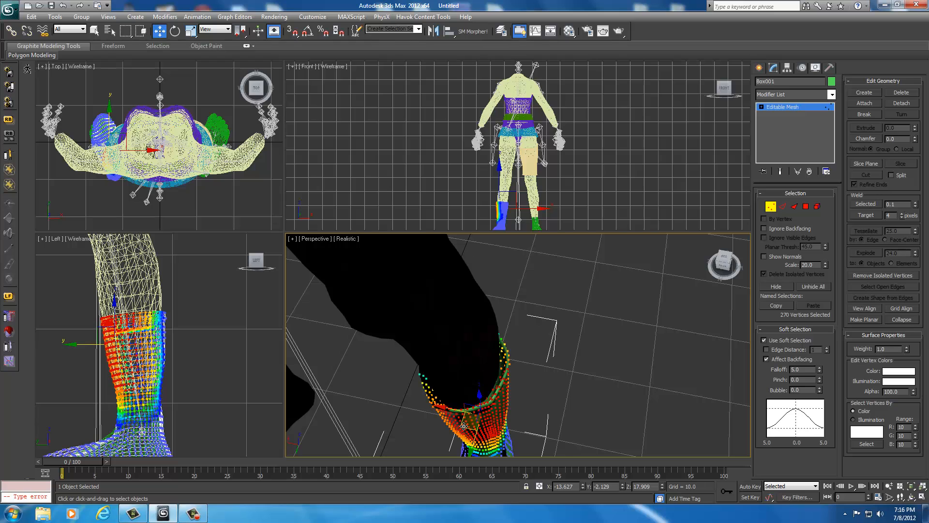
click(602, 418)
- Pull a vertex below the boot's front rim slightly outward to cover the leg poking through
drag(722, 266, 737, 252)
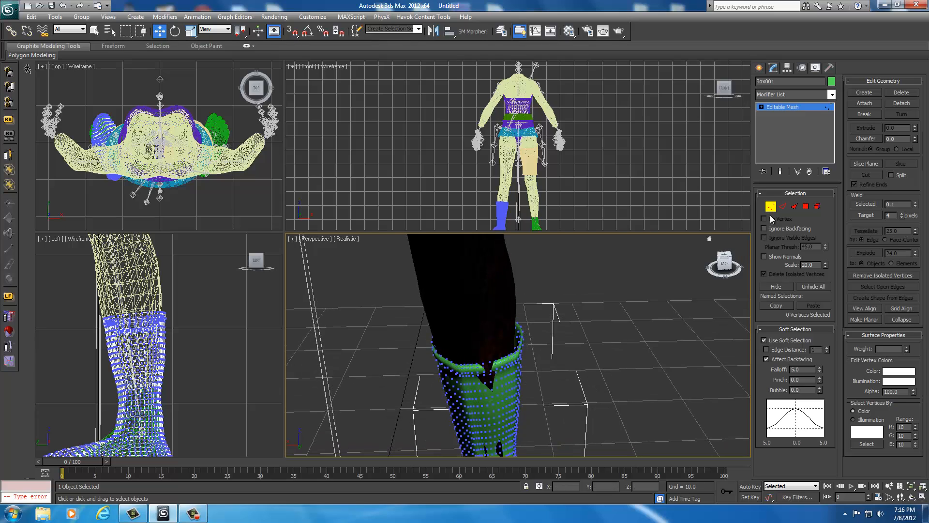
click(483, 372)
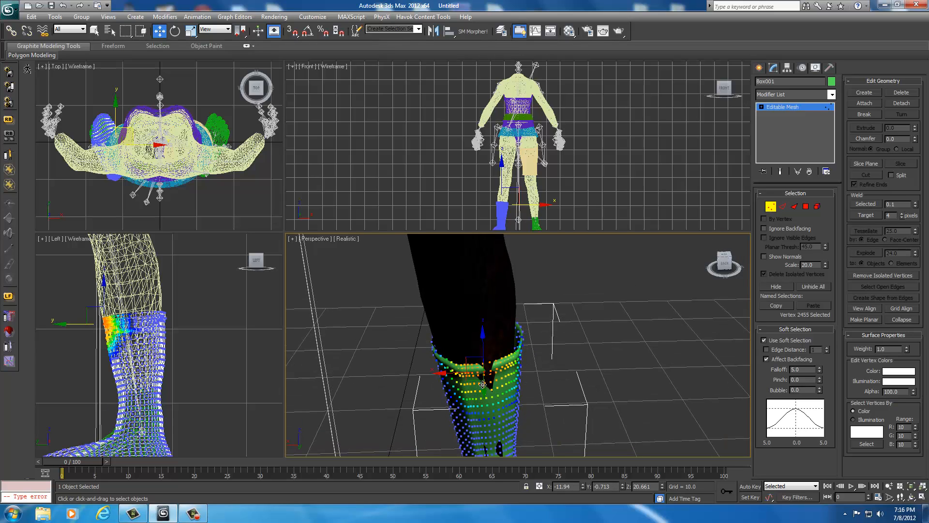
drag(483, 384, 483, 387)
- Select a vertex at the front of the lower shaft and adjust it with soft selection along Y to follow the shin
middle_drag(483, 387, 506, 324)
click(490, 359)
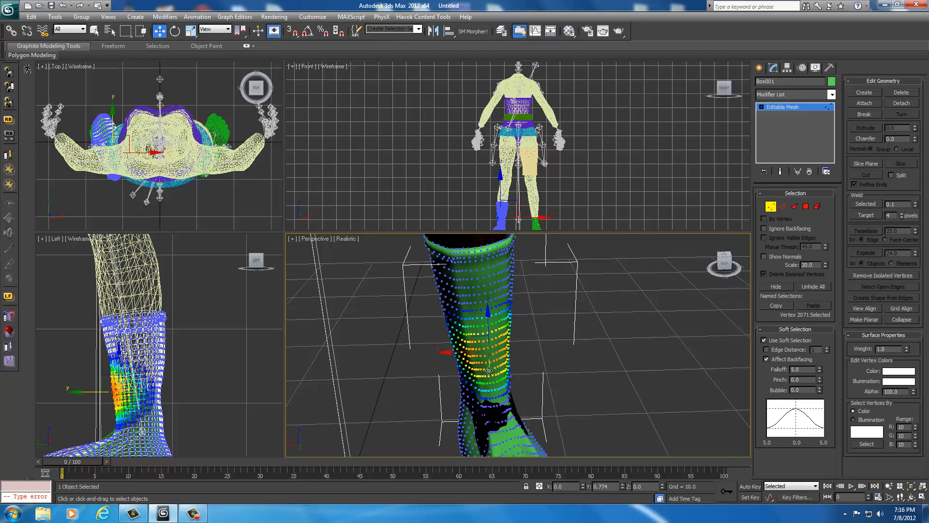
drag(721, 272, 584, 349)
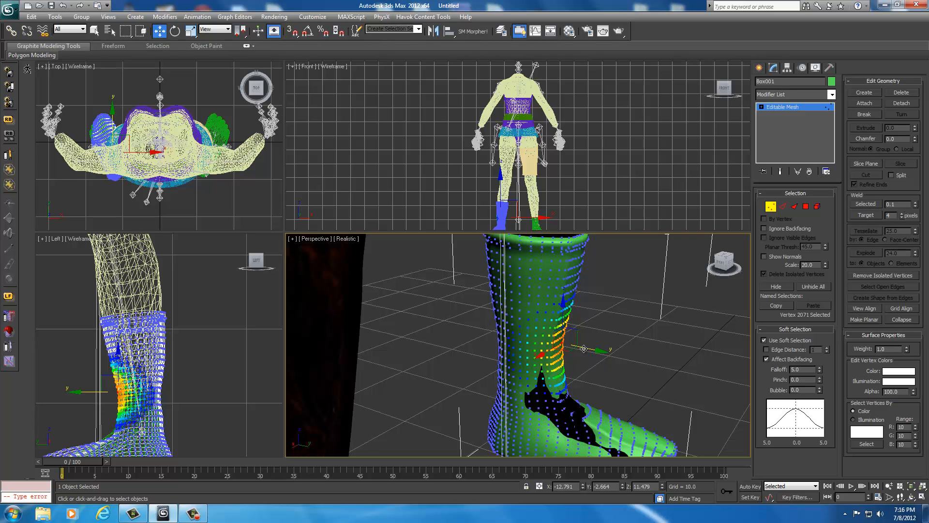
click(634, 338)
- Select a small block of vertices at the back of the ankle and move it inward with soft selection
drag(724, 264, 600, 257)
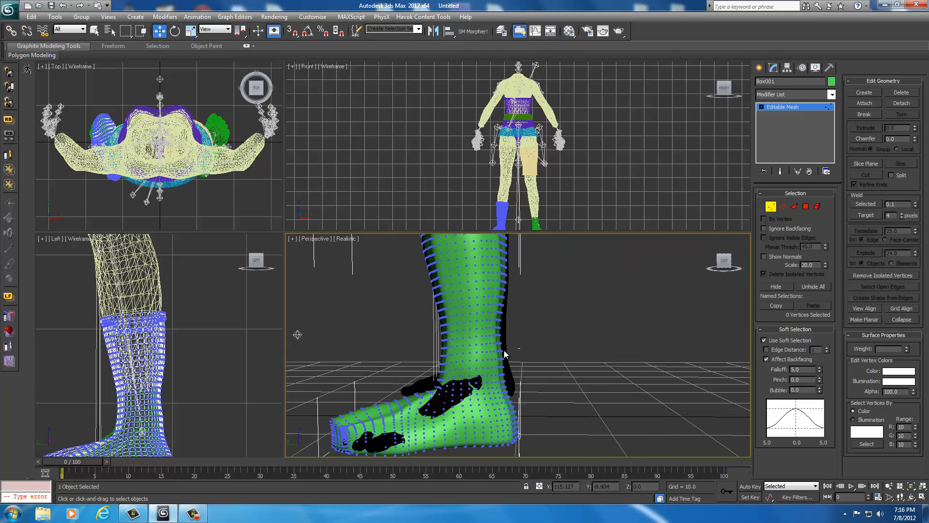
drag(504, 349, 465, 356)
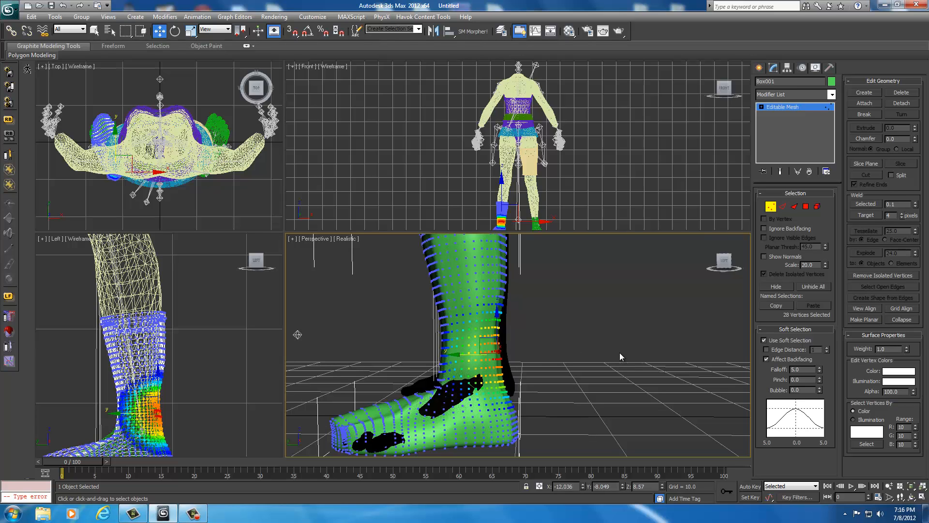
click(620, 353)
- Pull a vertex above the heel outward to cover the leg poking through, and leave vertex editing
drag(721, 269, 678, 284)
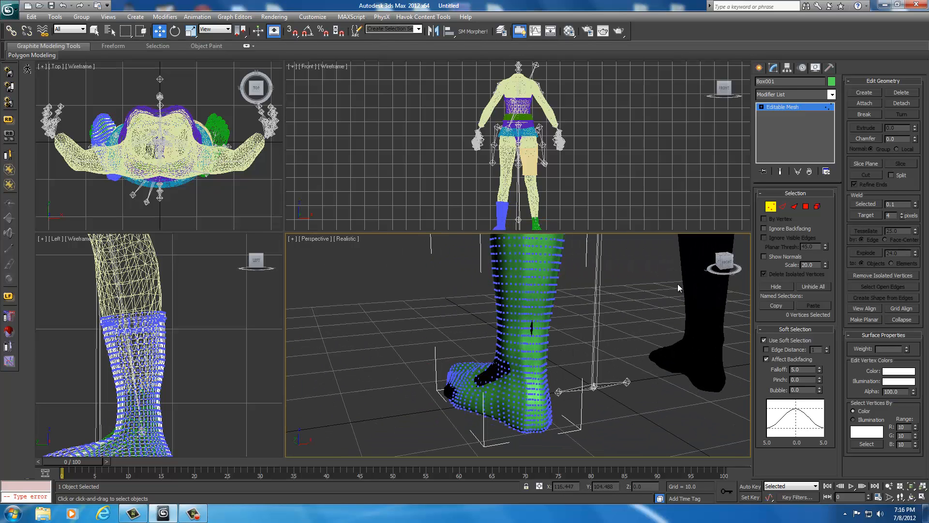
click(534, 328)
scroll(536, 346, up, 2)
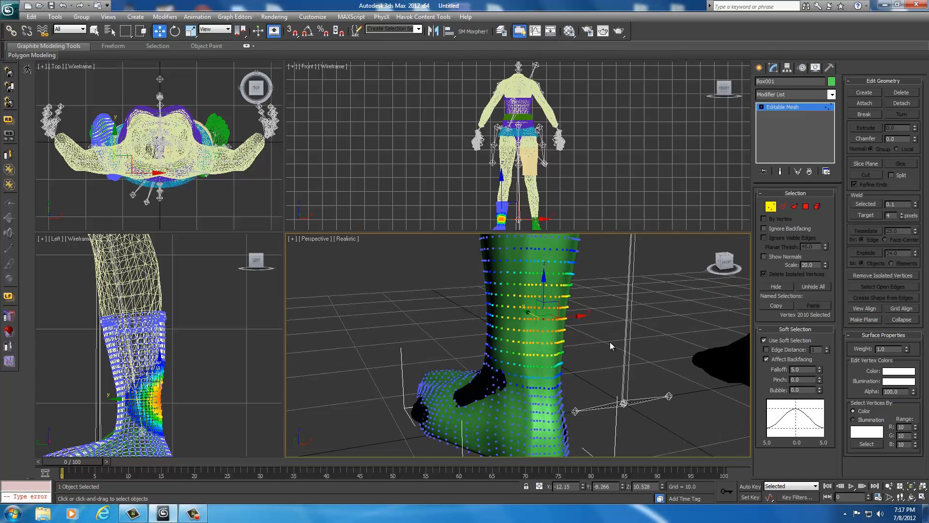
alt+middle_drag(610, 345, 579, 377)
scroll(578, 372, down, 5)
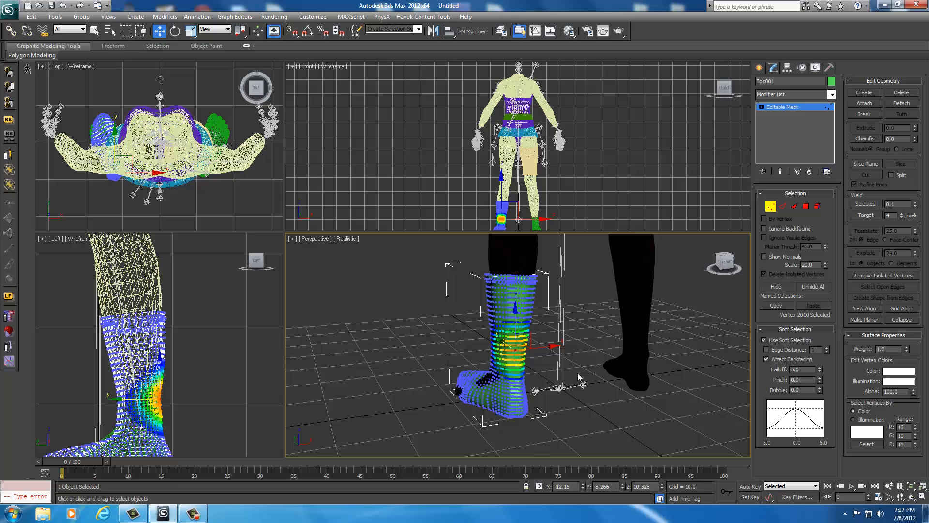
click(606, 390)
drag(737, 266, 411, 260)
click(770, 206)
scroll(650, 307, down, 4)
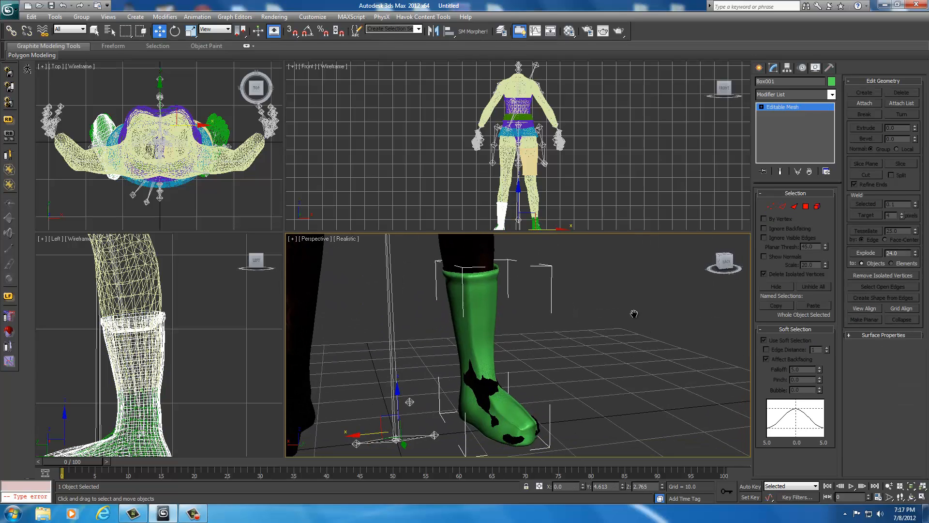
- Select the boot, body, thigh piece, hip skirt and corset pieces together and delete them from the scene
drag(722, 269, 575, 325)
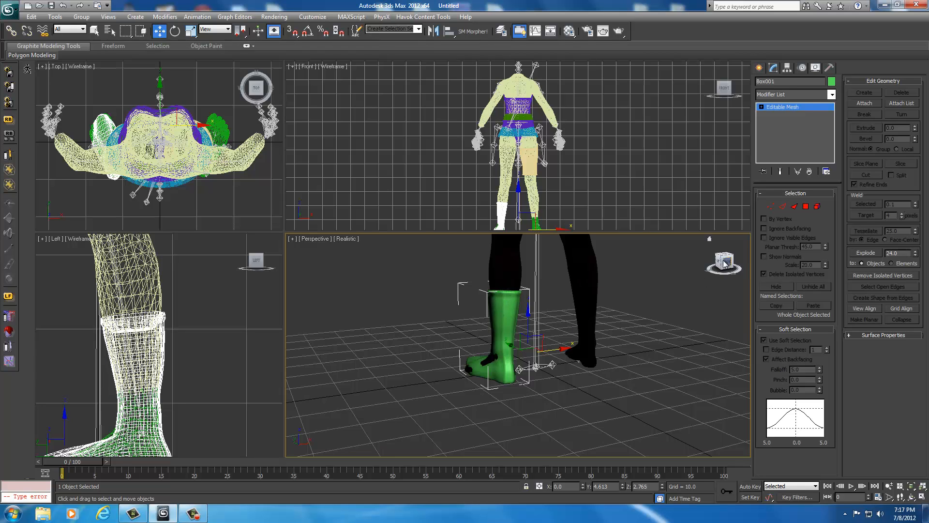
drag(725, 262, 382, 261)
middle_drag(543, 306, 625, 332)
scroll(610, 330, down, 5)
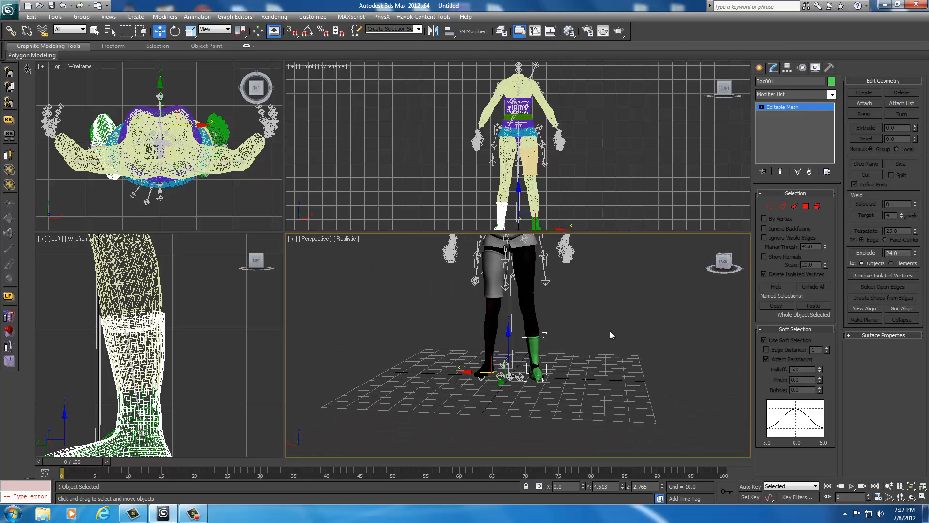
middle_drag(582, 287, 576, 318)
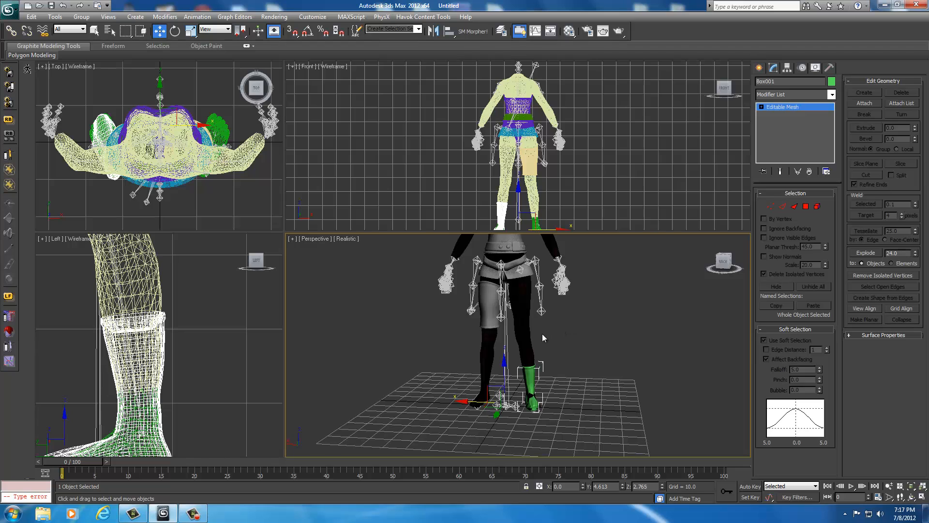
ctrl+click(523, 317)
ctrl+click(483, 281)
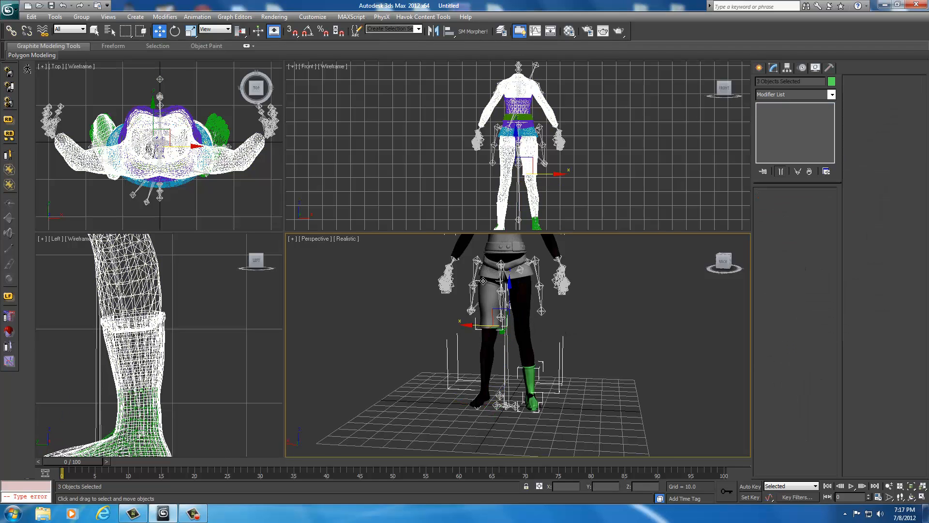
ctrl+click(486, 271)
mouse_move(519, 267)
middle_down()
mouse_move(517, 322)
mouse_move(519, 280)
middle_up()
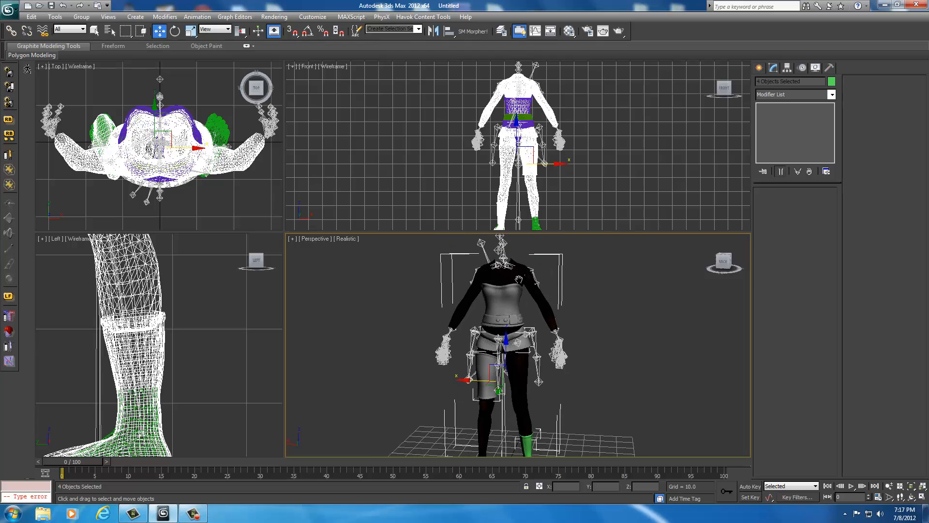
ctrl+click(509, 318)
ctrl+click(499, 303)
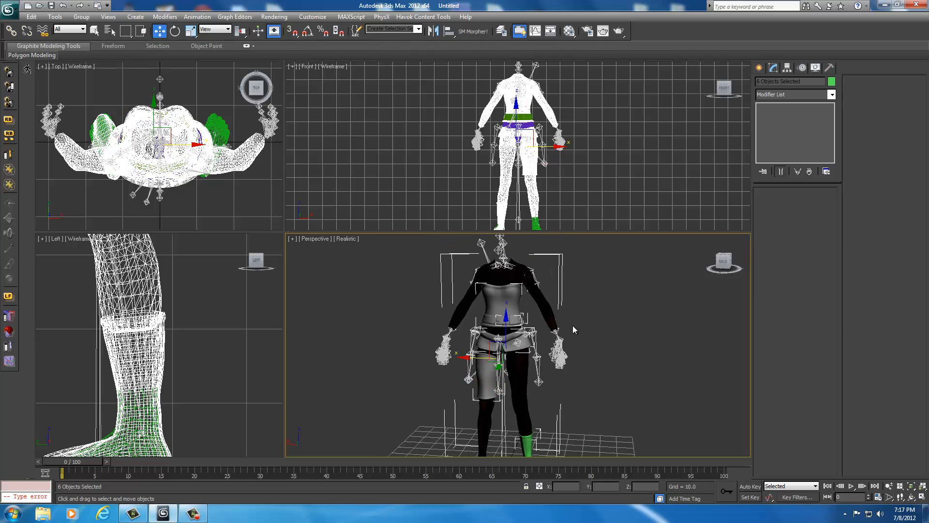
key(Delete)
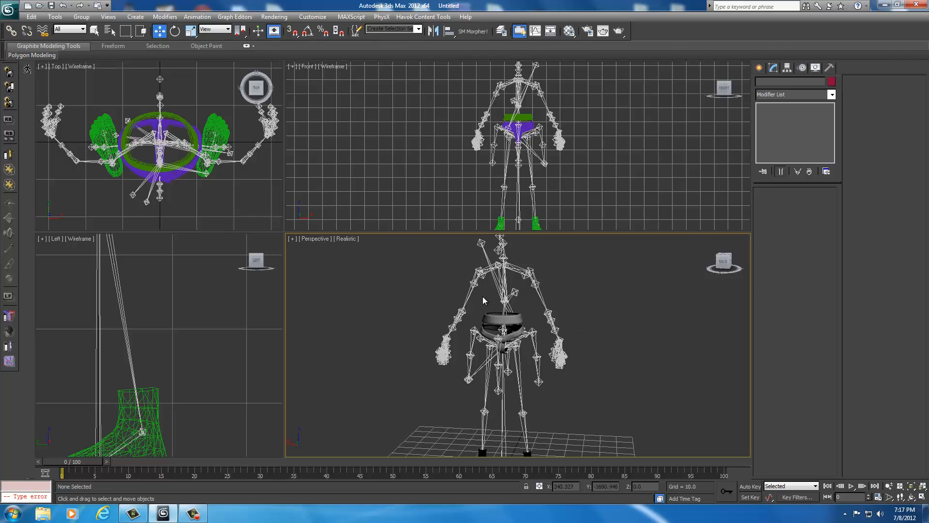
- Select the two remaining waist pieces together and delete them
scroll(496, 318, up, 4)
click(483, 326)
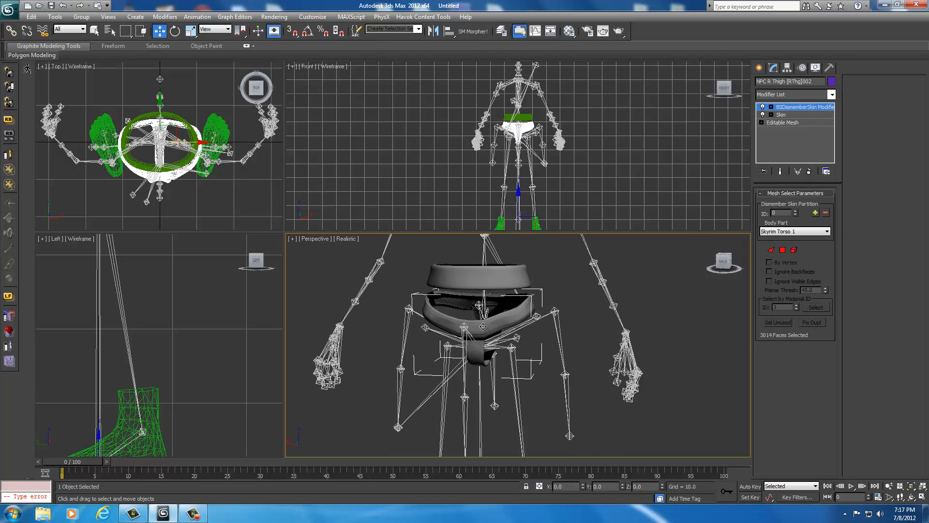
ctrl+click(480, 285)
key(Delete)
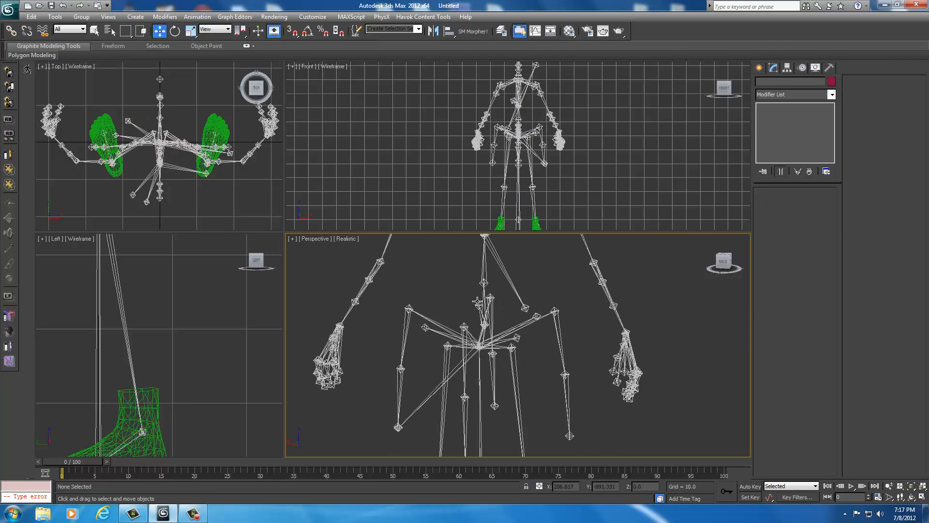
middle_drag(491, 377, 495, 204)
scroll(488, 339, down, 5)
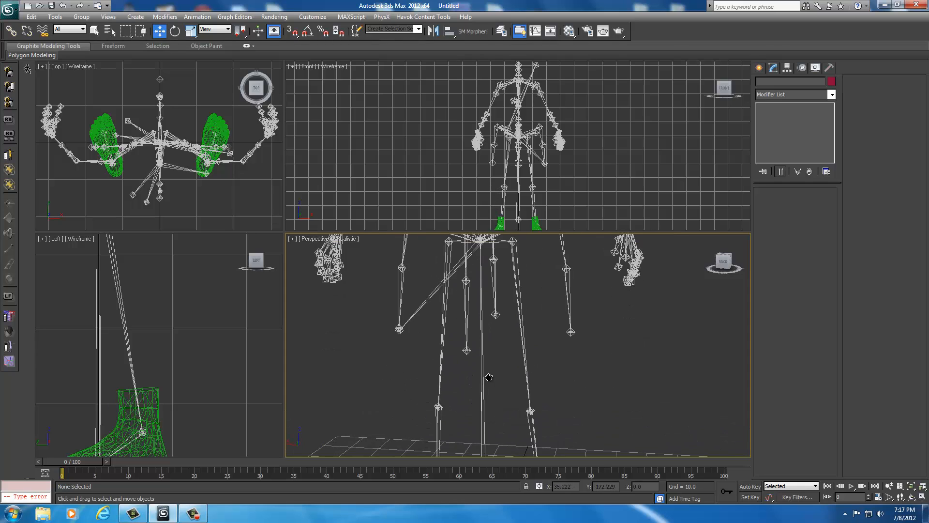
middle_drag(500, 366, 500, 271)
scroll(500, 348, up, 5)
scroll(503, 290, up, 1)
mouse_move(494, 366)
middle_down()
mouse_move(495, 290)
mouse_move(493, 354)
middle_up()
- Undo the recent deletions and the adding of the boot to the selection
key(ctrl+z)
key(ctrl+z)
key(ctrl+z)
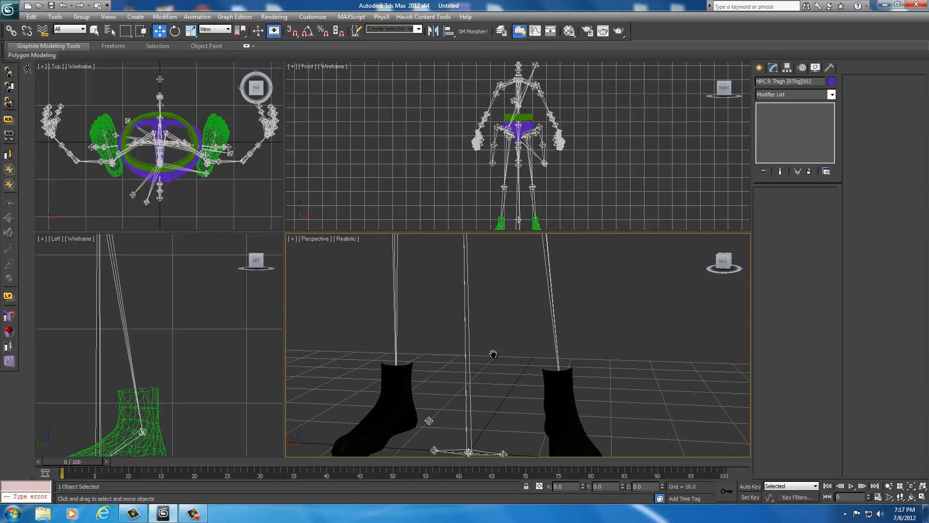
middle_drag(486, 321, 495, 375)
key(alt)
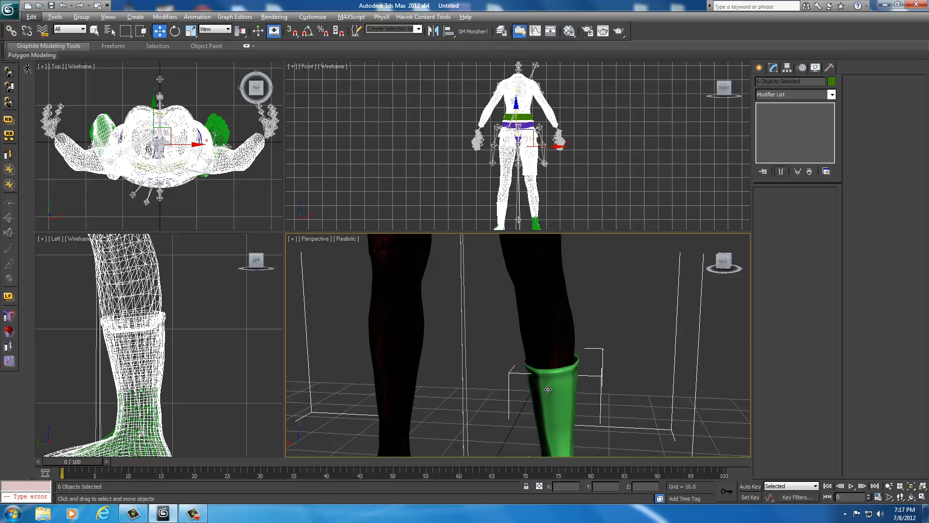
key(alt)
key(ctrl+z)
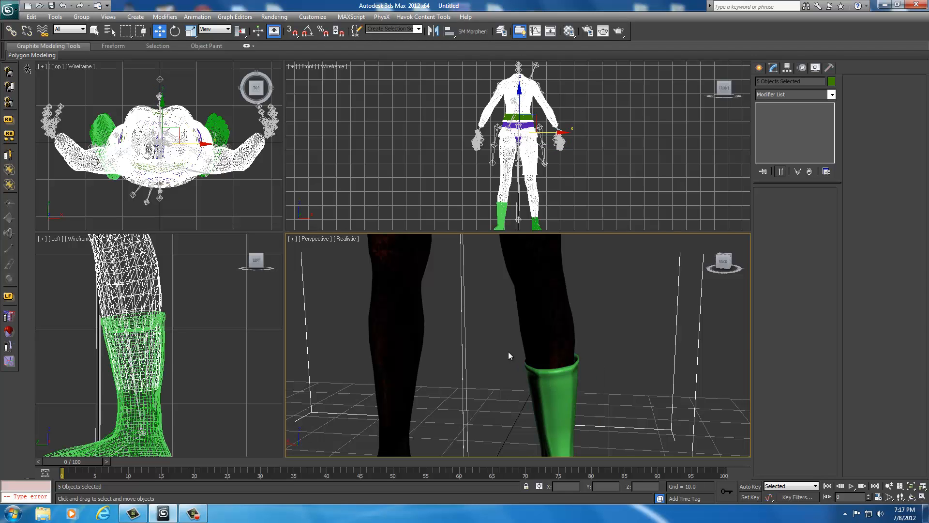
- Delete the selected body and armor pieces while keeping the modelled boot in the scene
scroll(502, 369, down, 4)
key(Delete)
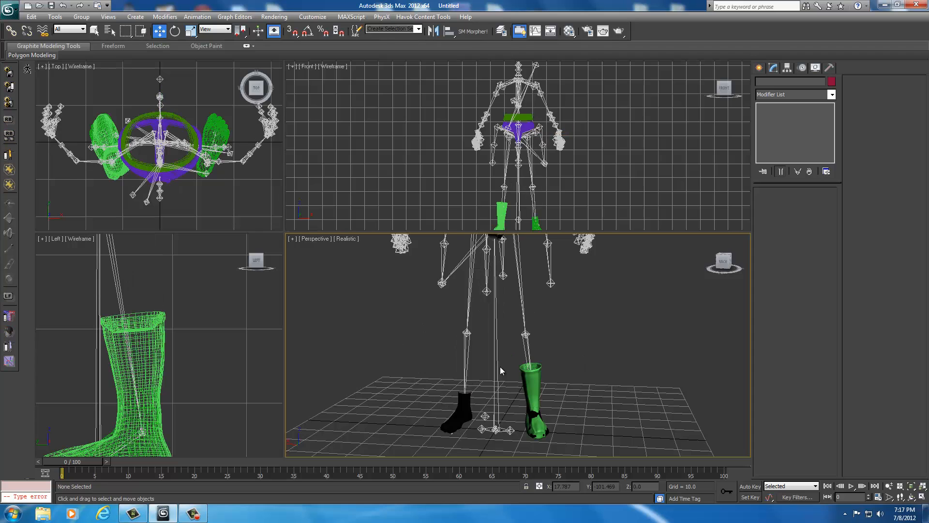
scroll(500, 367, up, 6)
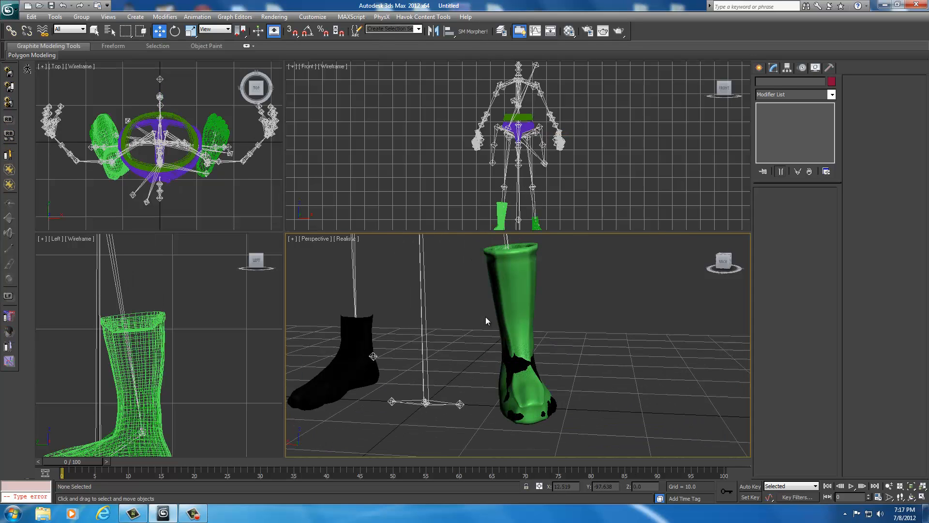
scroll(481, 324, down, 5)
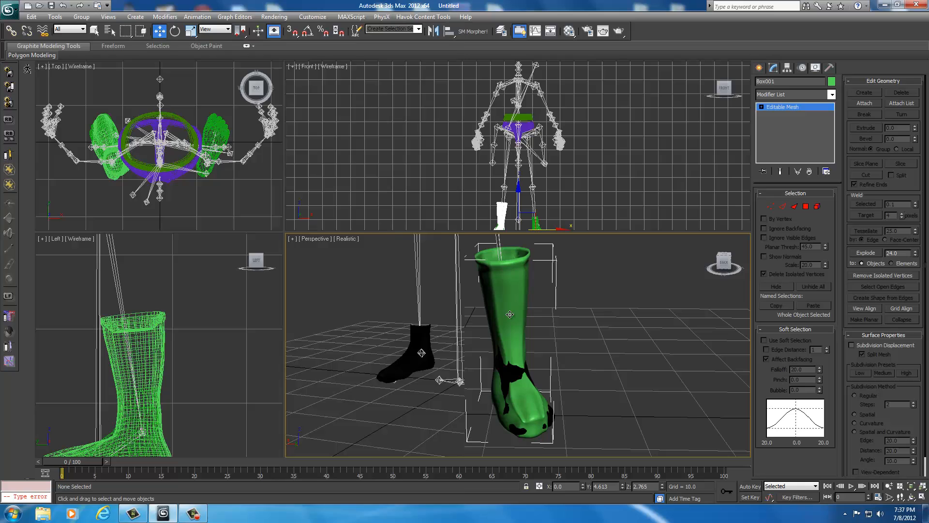
- Clone the modelled boot in place as an independent copy
click(509, 314)
right_click(509, 315)
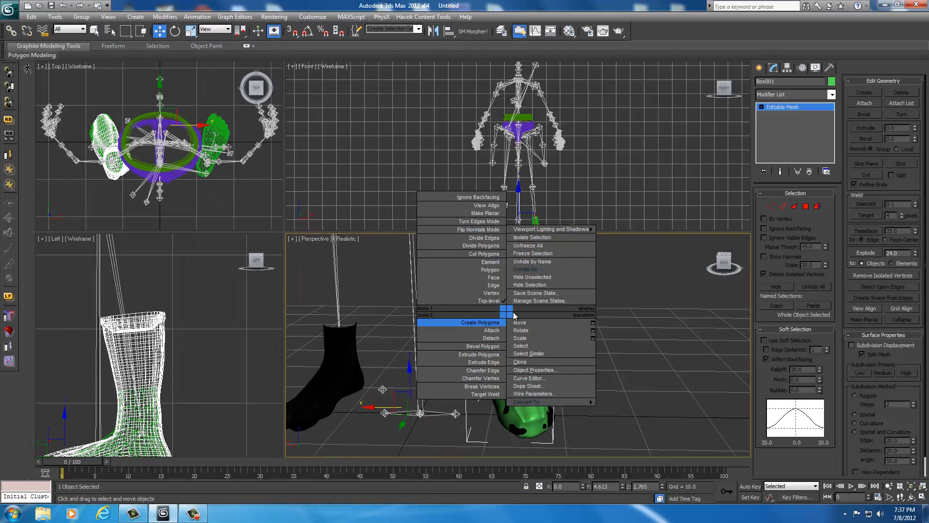
click(520, 362)
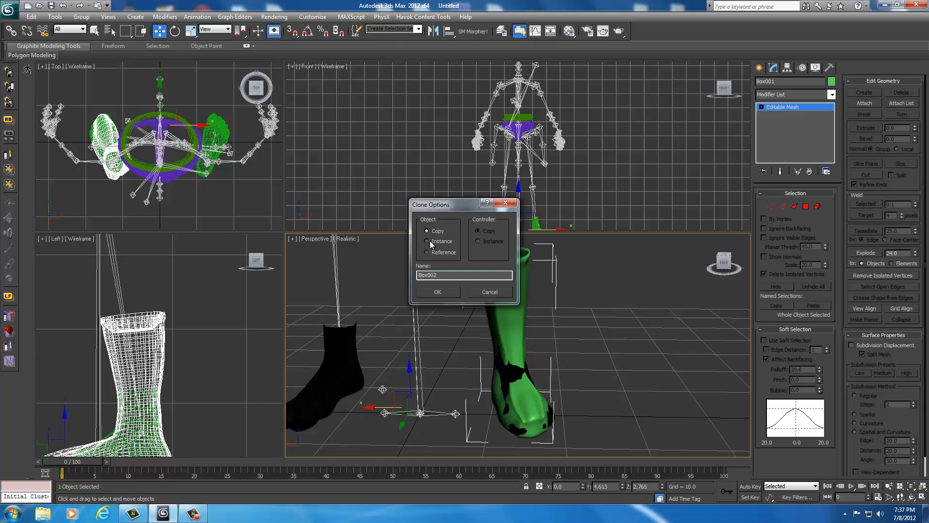
click(437, 292)
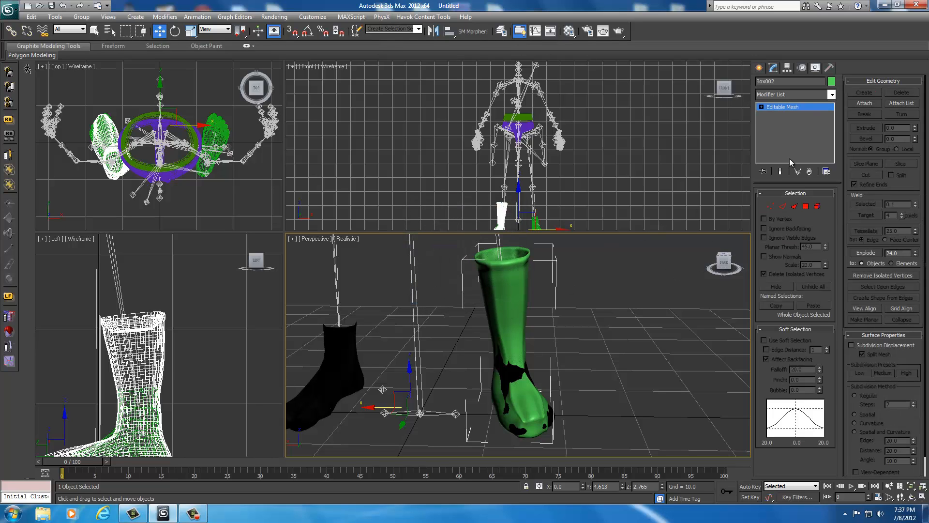
- Apply a Mirror modifier to the cloned boot with Z as the mirror axis so it covers the other foot
click(833, 95)
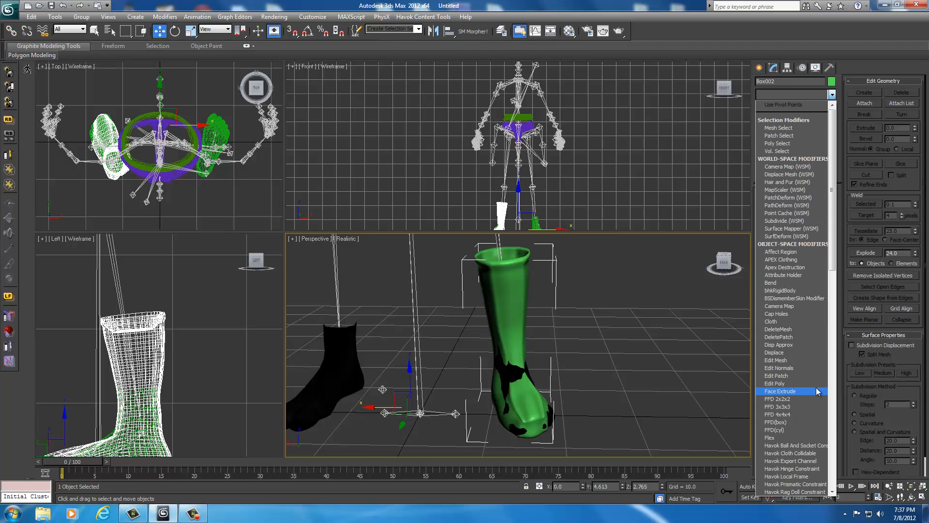
scroll(812, 395, down, 5)
scroll(811, 400, down, 3)
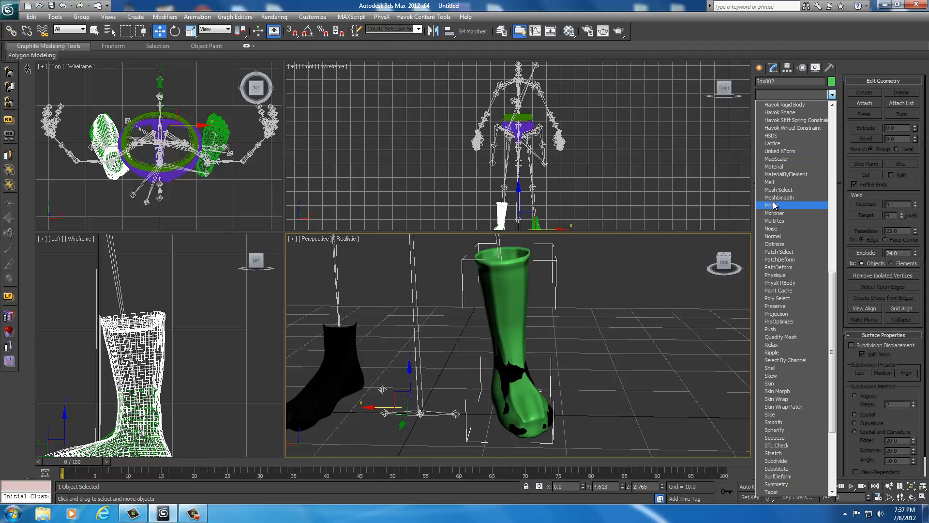
click(774, 206)
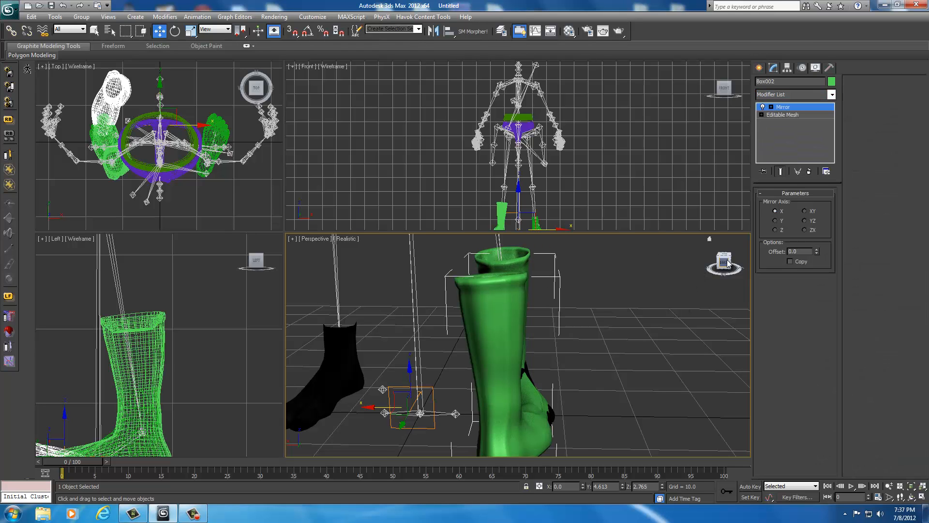
mouse_move(726, 264)
mouse_down()
mouse_move(633, 262)
mouse_move(724, 264)
mouse_up()
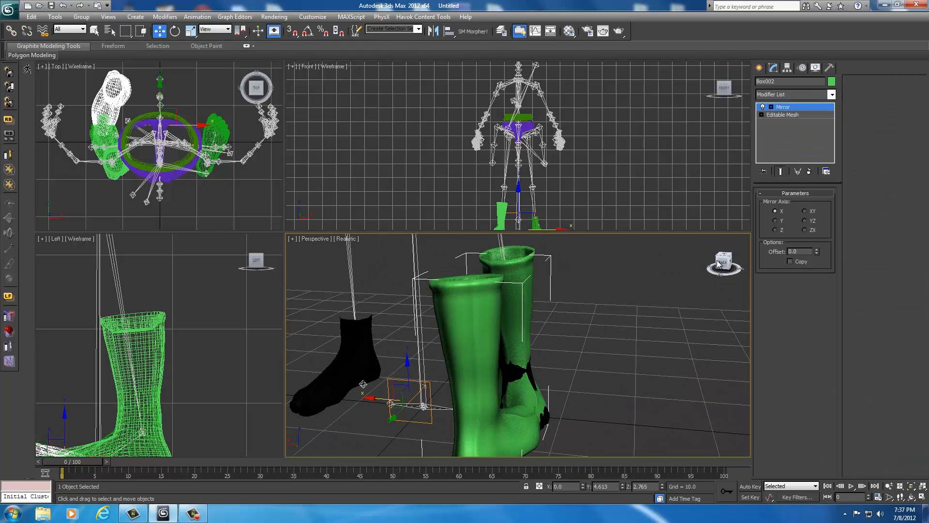
click(777, 231)
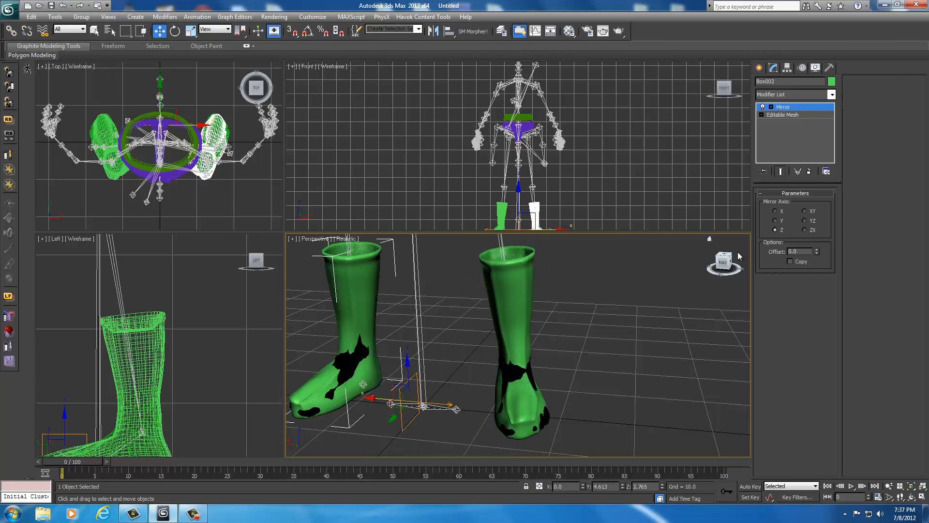
mouse_move(725, 262)
mouse_down()
mouse_move(312, 254)
mouse_move(740, 256)
mouse_up()
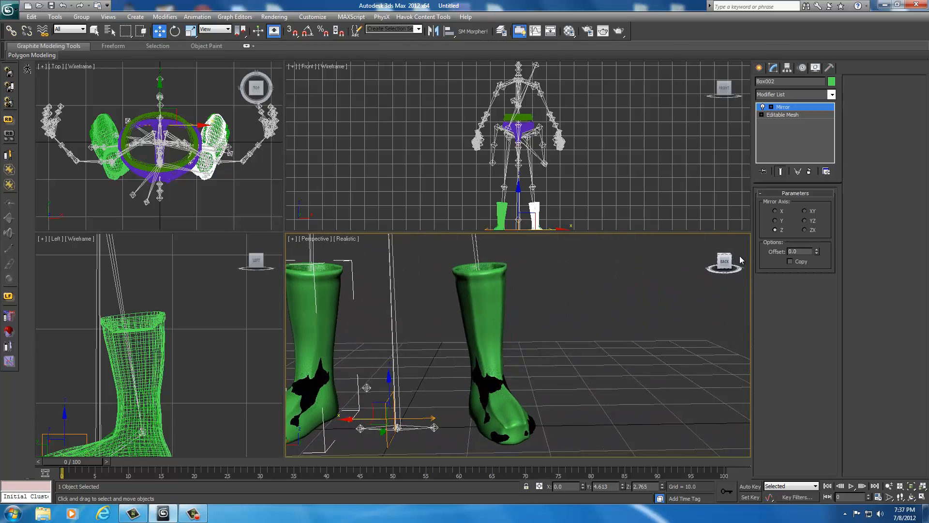
scroll(614, 304, down, 5)
scroll(614, 304, up, 6)
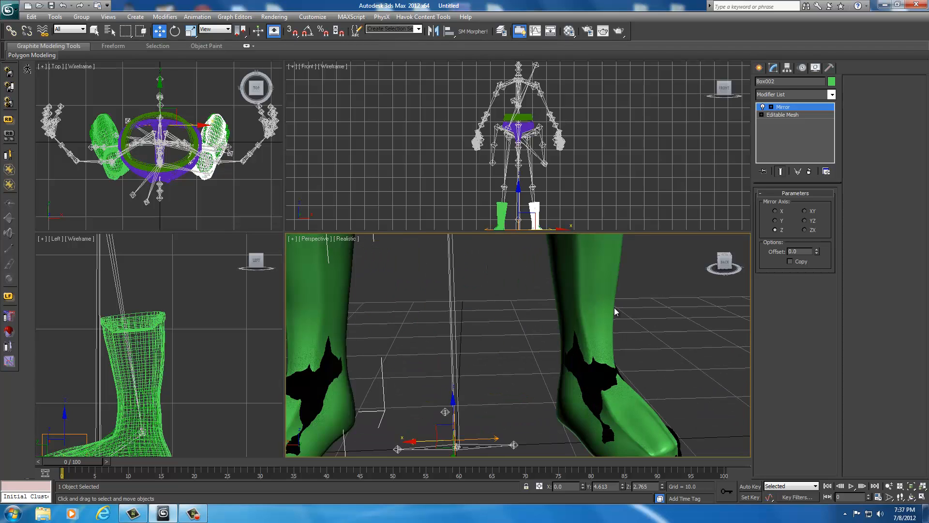
scroll(614, 307, down, 2)
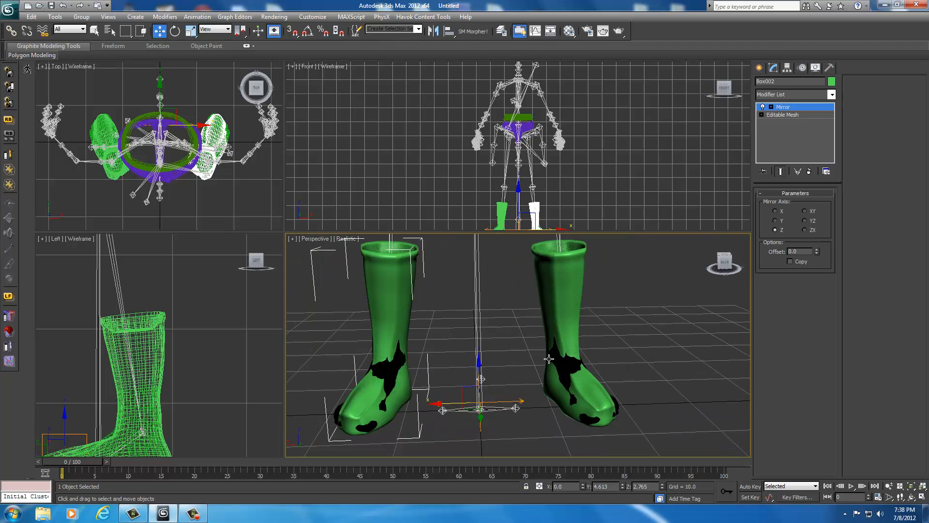
- Convert the mirrored boot to an editable mesh and attach the original boot to it
right_click(381, 301)
mouse_move(411, 392)
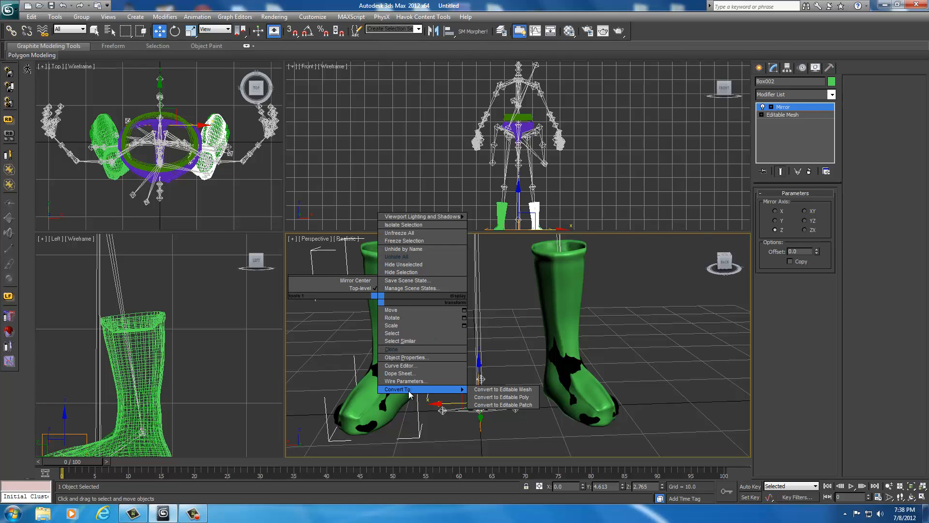
click(510, 393)
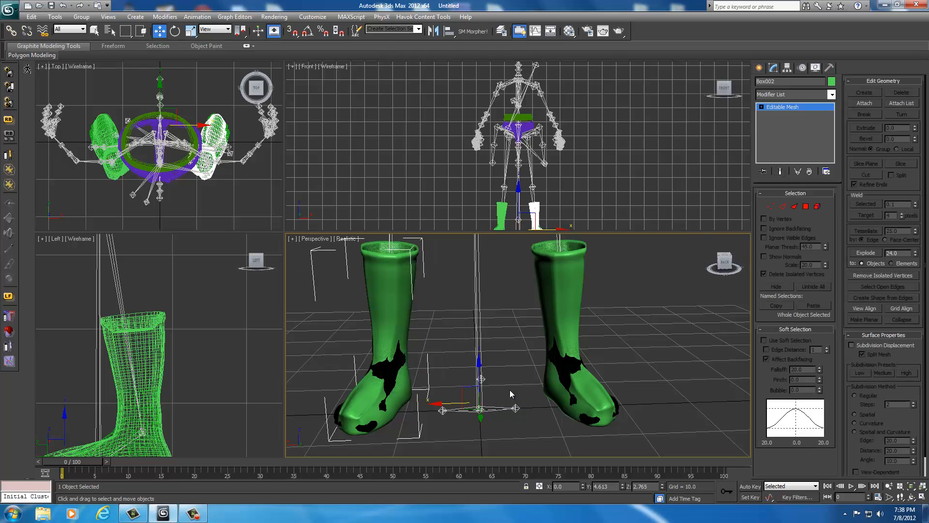
click(865, 103)
click(568, 299)
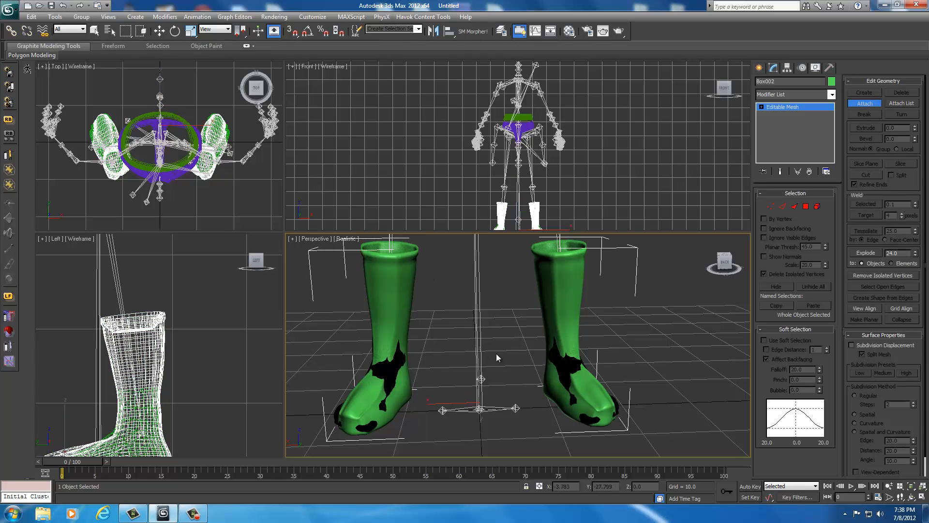
middle_drag(496, 354, 514, 376)
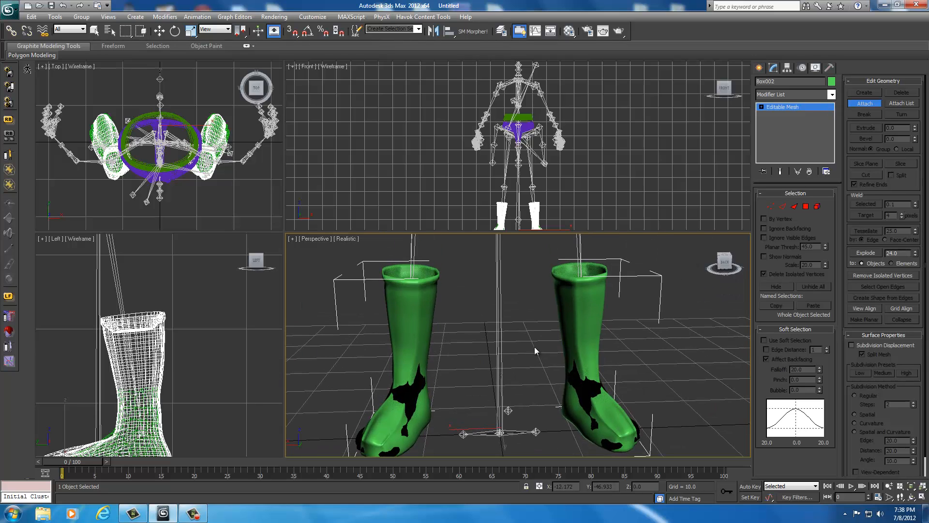
click(866, 104)
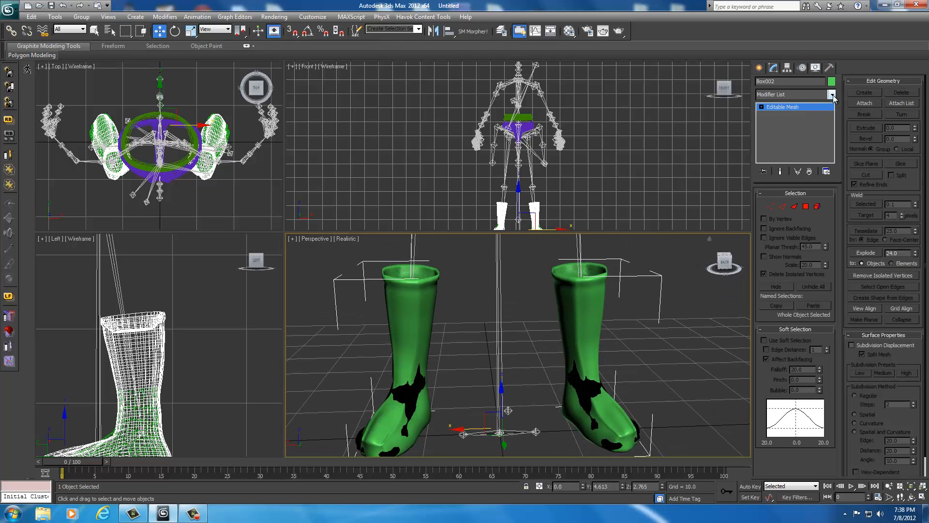
- Convert the combined pair of boots to an editable mesh again
right_click(566, 323)
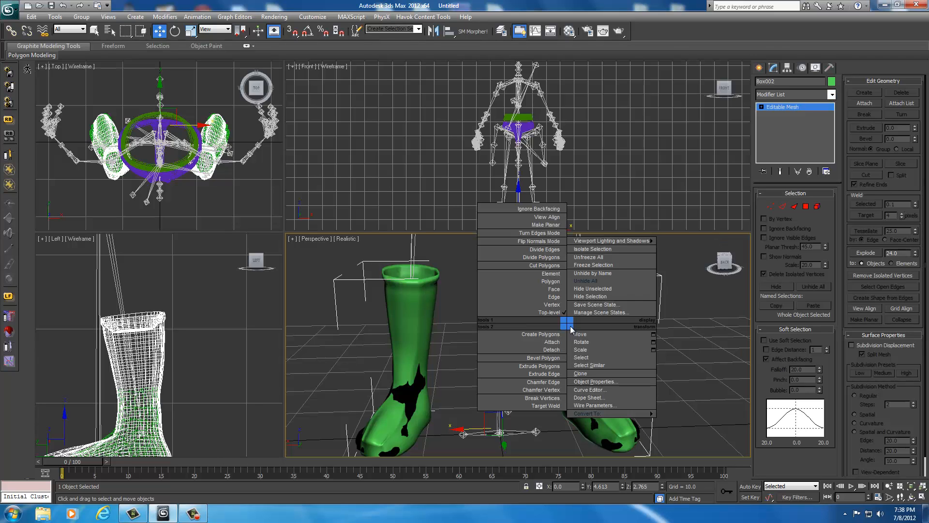
mouse_move(636, 414)
click(687, 421)
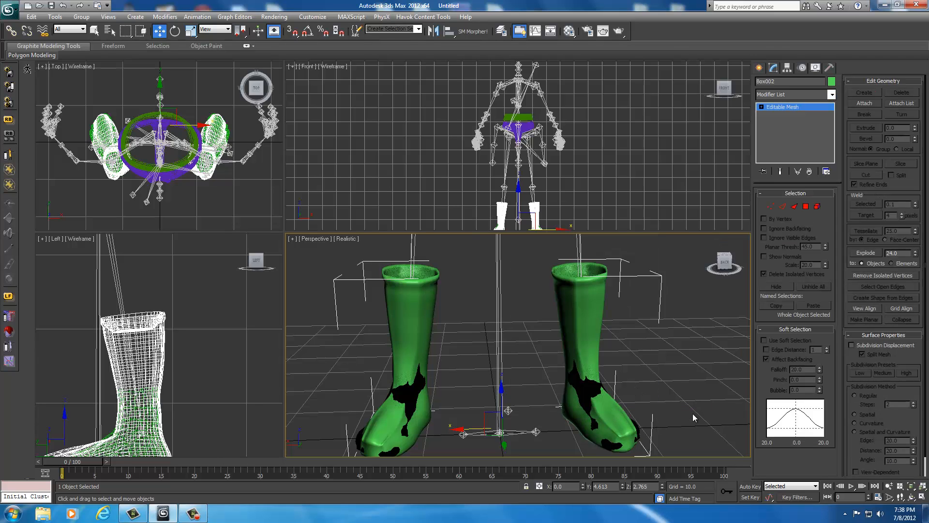
- Add an Unwrap UVW modifier to the combined boots
mouse_move(723, 265)
mouse_down()
mouse_move(695, 266)
mouse_move(711, 264)
mouse_up()
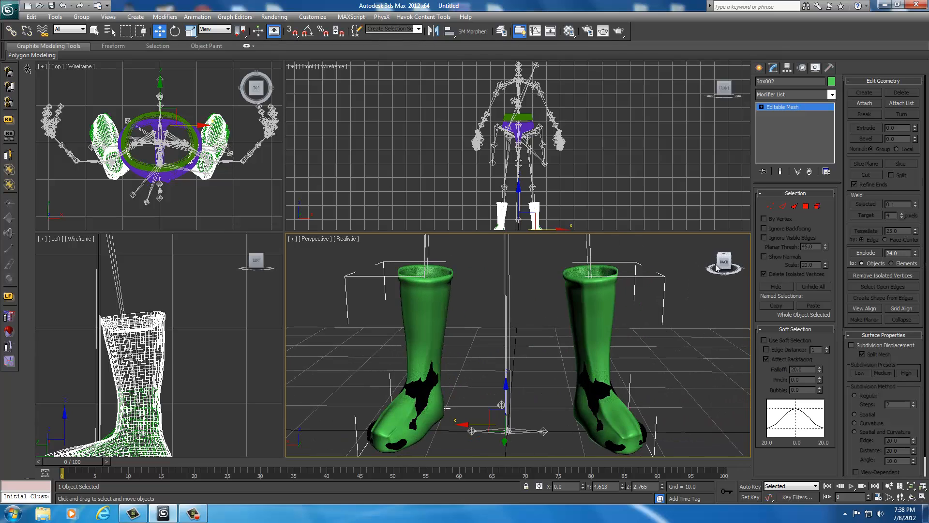
middle_drag(680, 299, 665, 304)
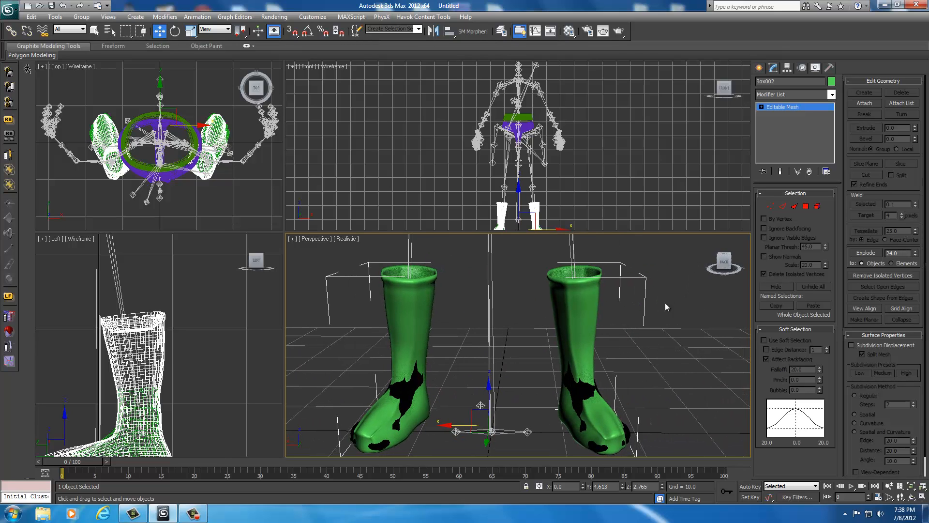
click(831, 94)
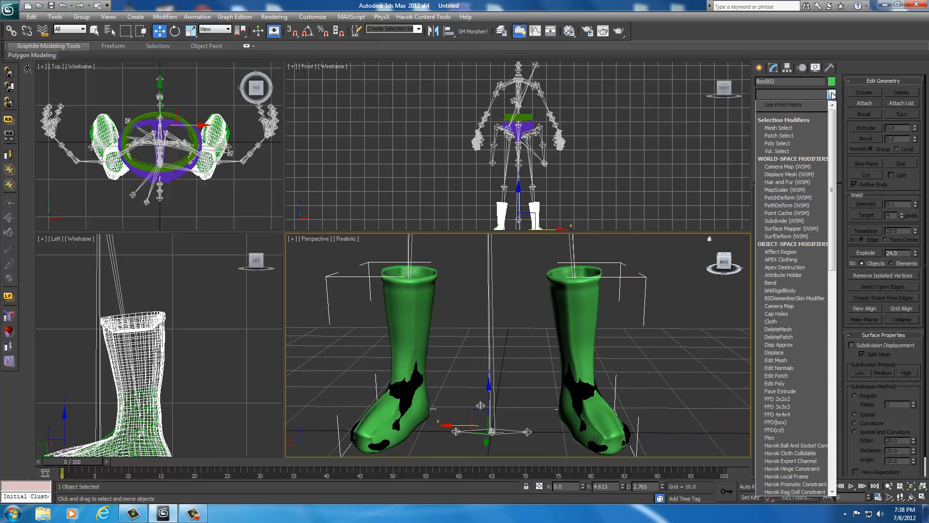
scroll(795, 423, down, 5)
scroll(795, 423, down, 15)
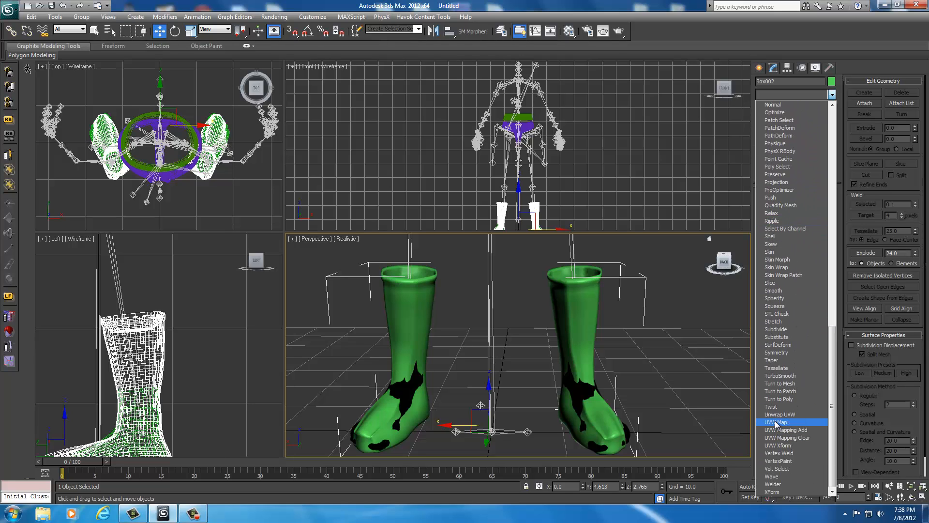
click(778, 415)
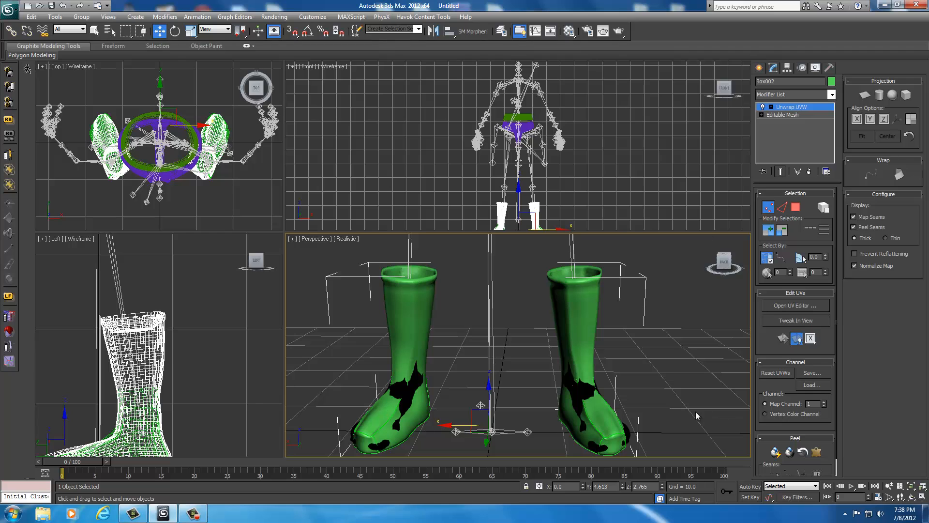
drag(722, 257, 655, 237)
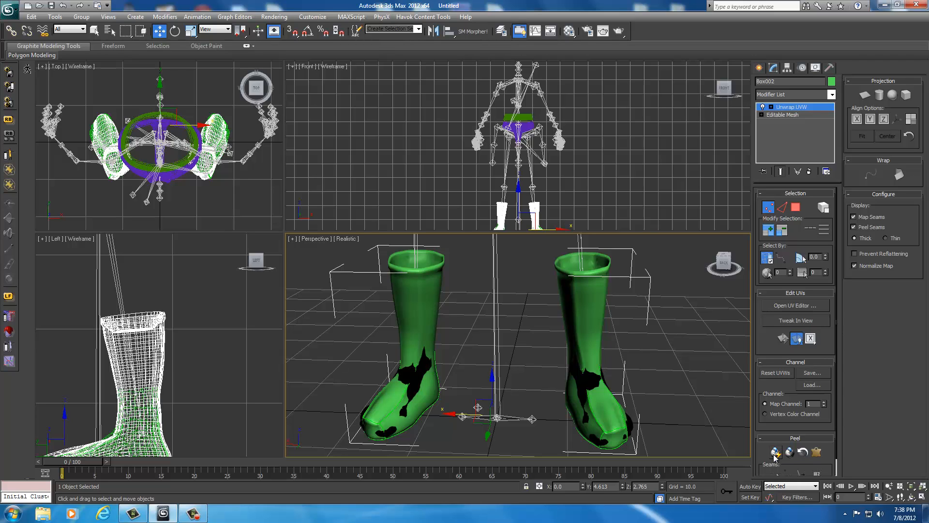
- Quick Peel the boots' UVs, pack the UV elements into the texture square, and close the UV editor
click(775, 453)
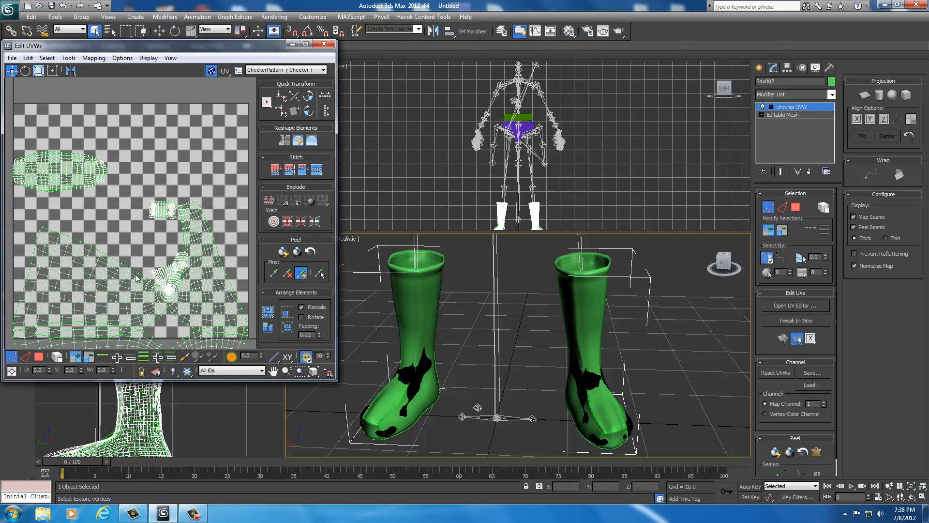
click(287, 329)
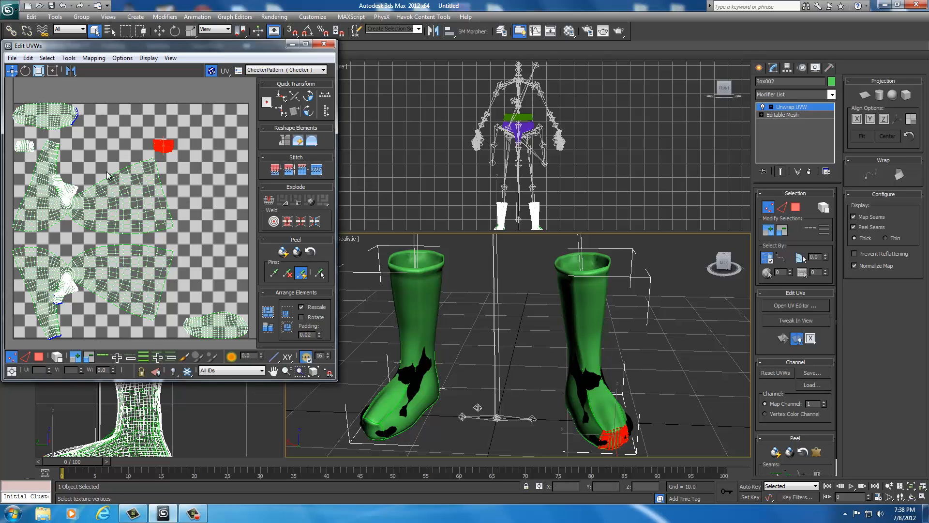
click(13, 58)
click(13, 63)
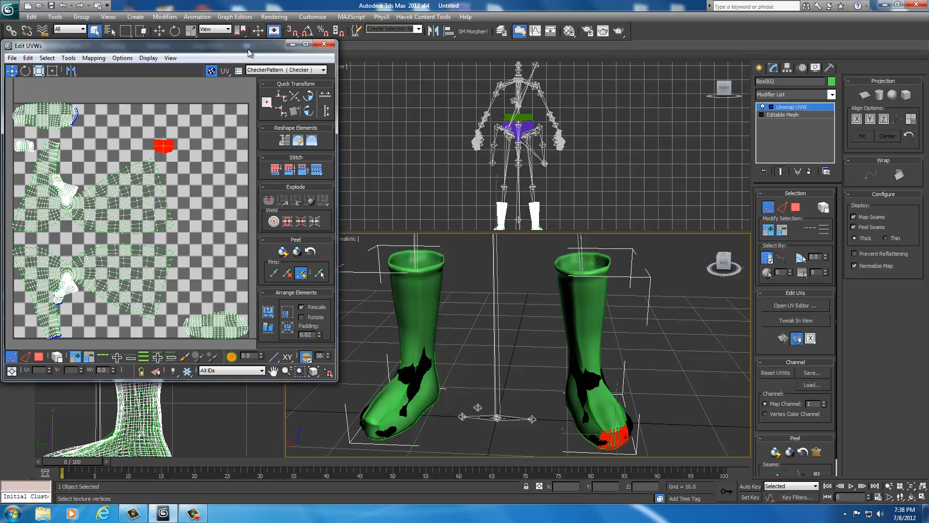
click(320, 45)
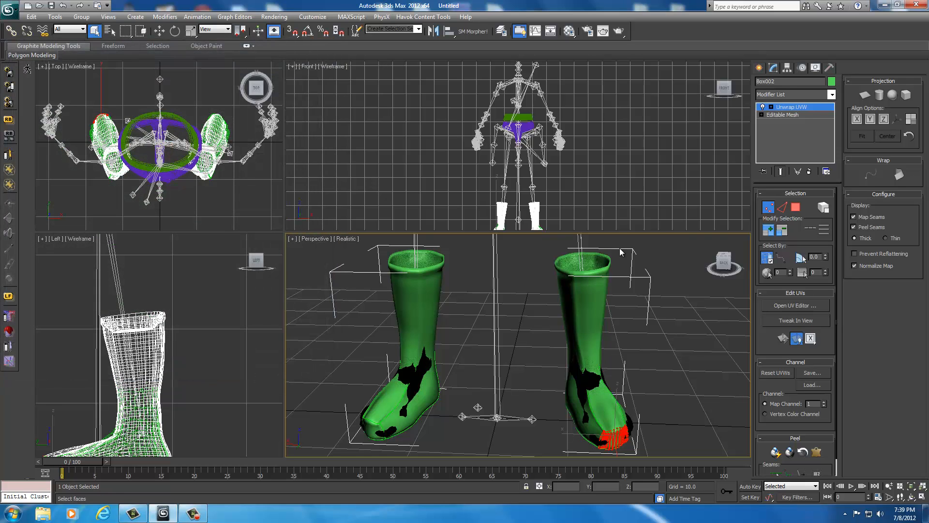
- Collapse the unwrapped boots into an editable mesh
right_click(575, 320)
mouse_move(603, 411)
click(693, 411)
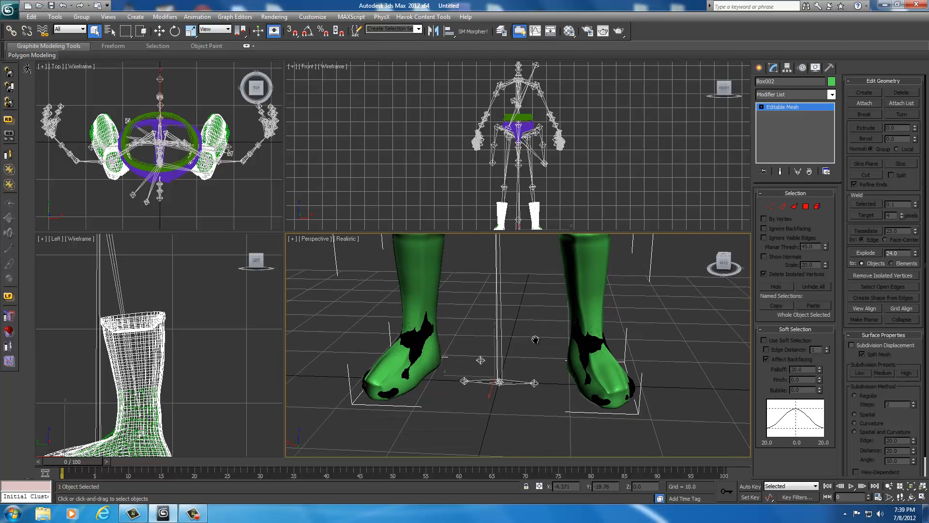
scroll(535, 354, down, 3)
scroll(534, 355, up, 3)
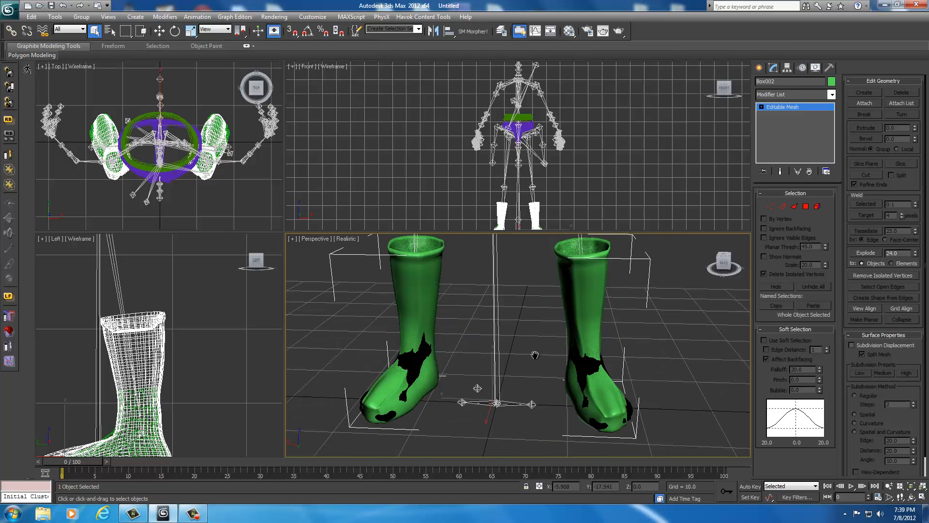